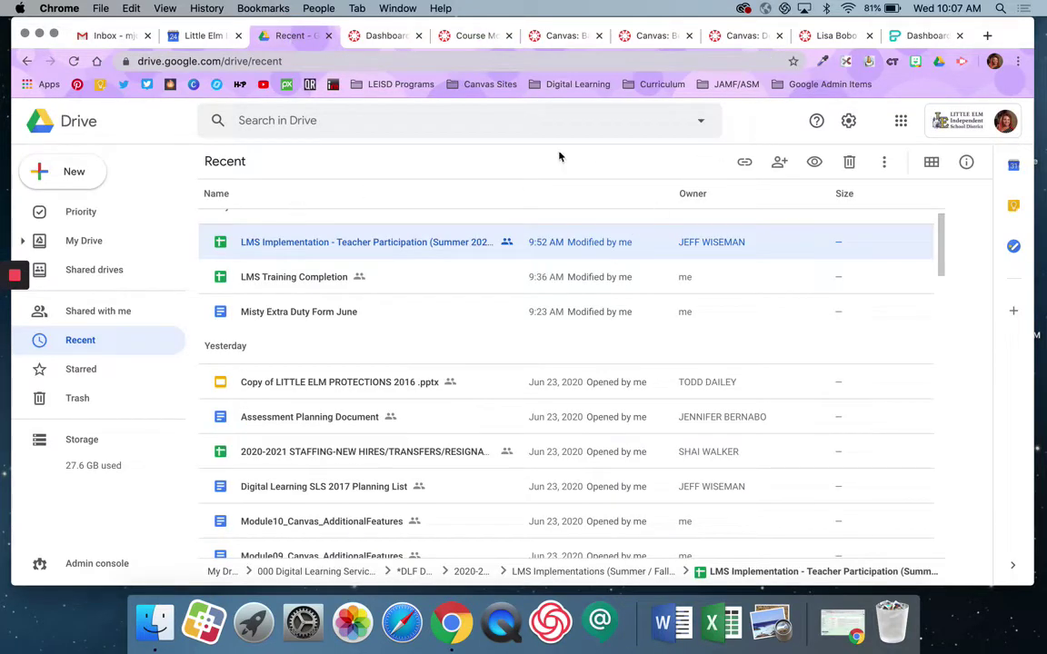
Switch Google Drive from the recent files view to My Drive.
click(71, 241)
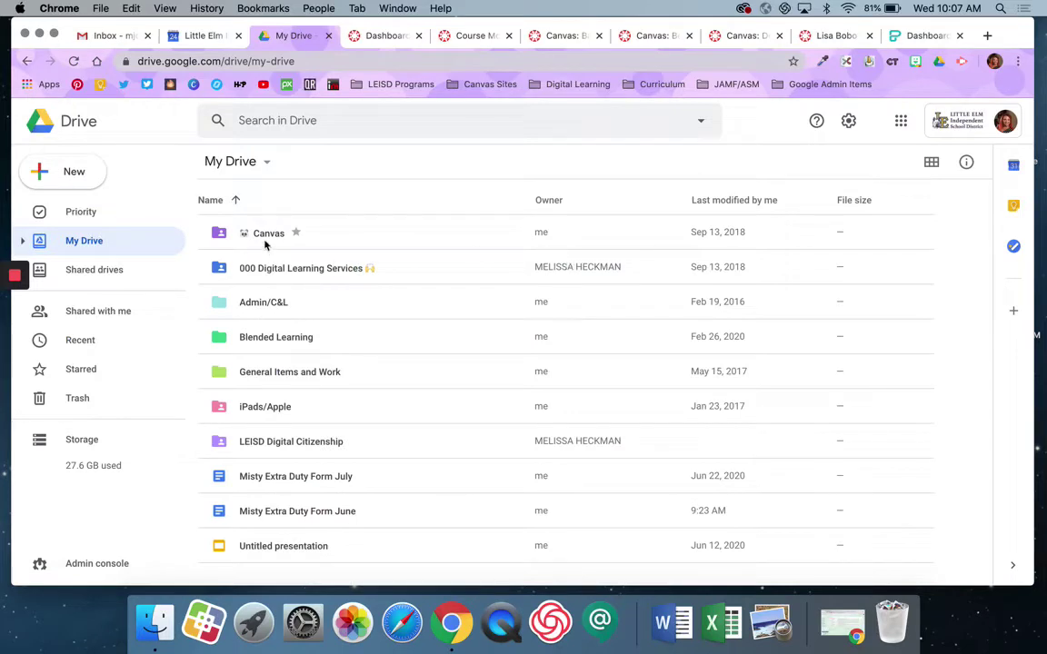
Filter Drive search to Forms owned by me and open the Canvas Live! Webinars form.
click(701, 120)
click(397, 171)
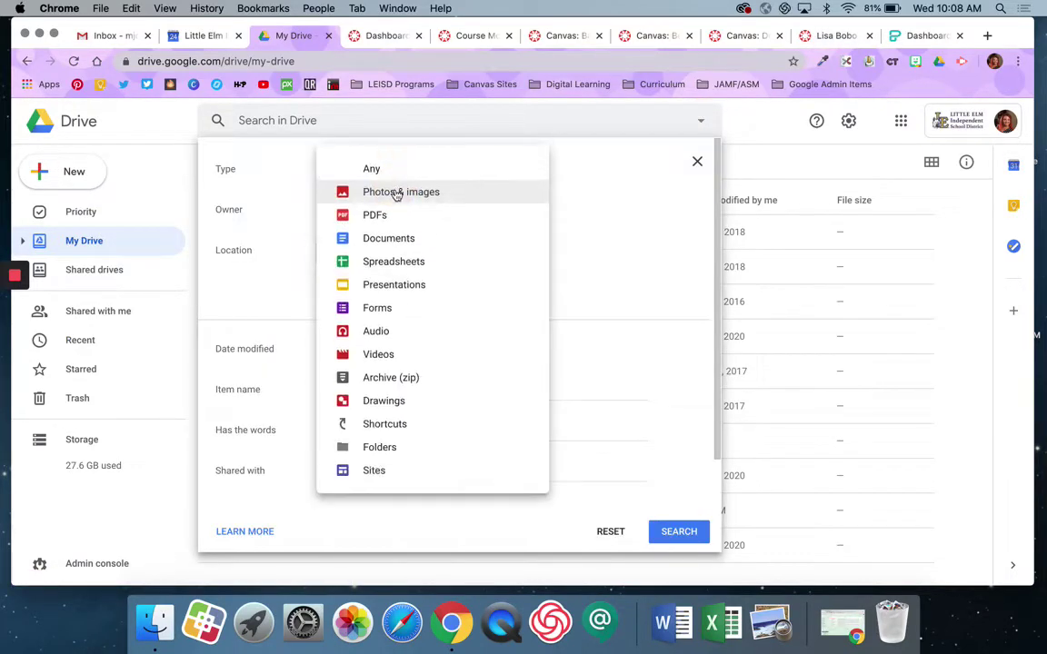
click(397, 311)
click(400, 211)
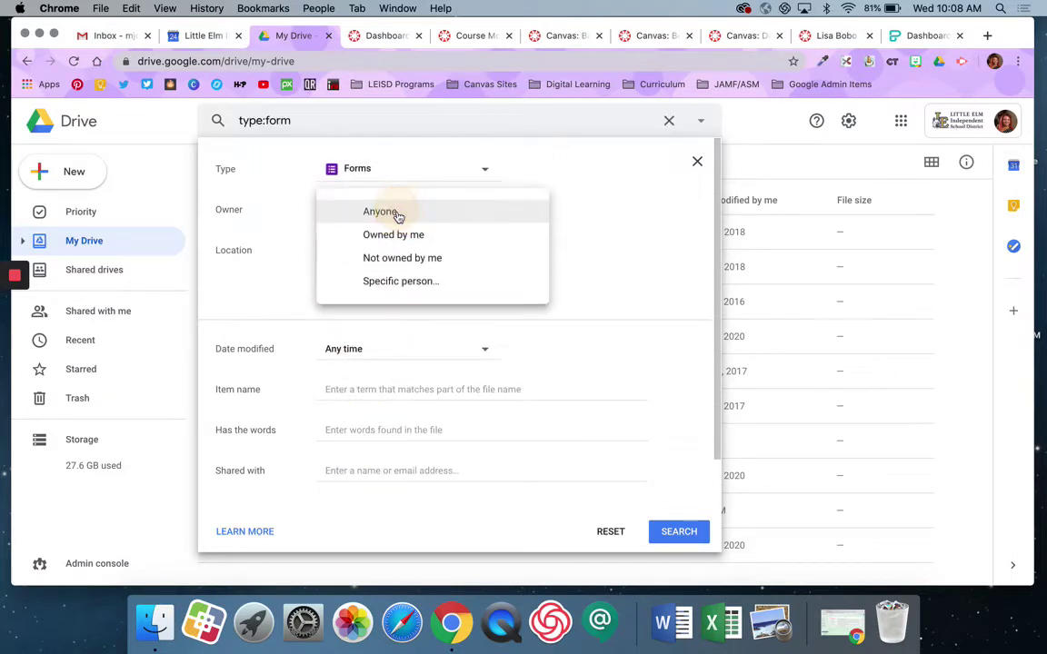
click(400, 235)
click(679, 531)
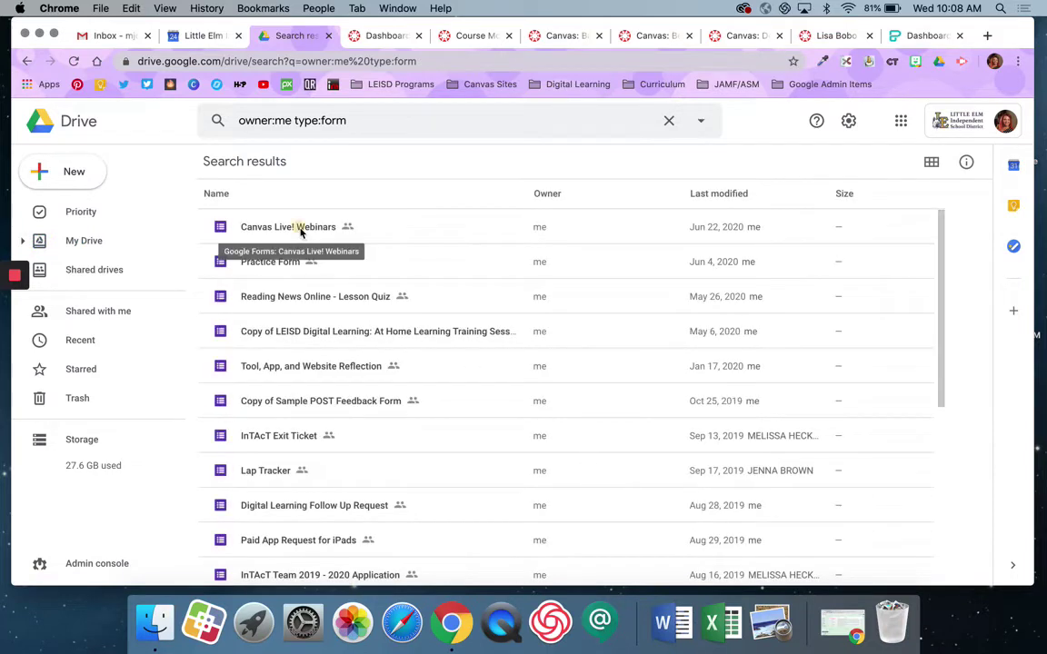
double_click(301, 227)
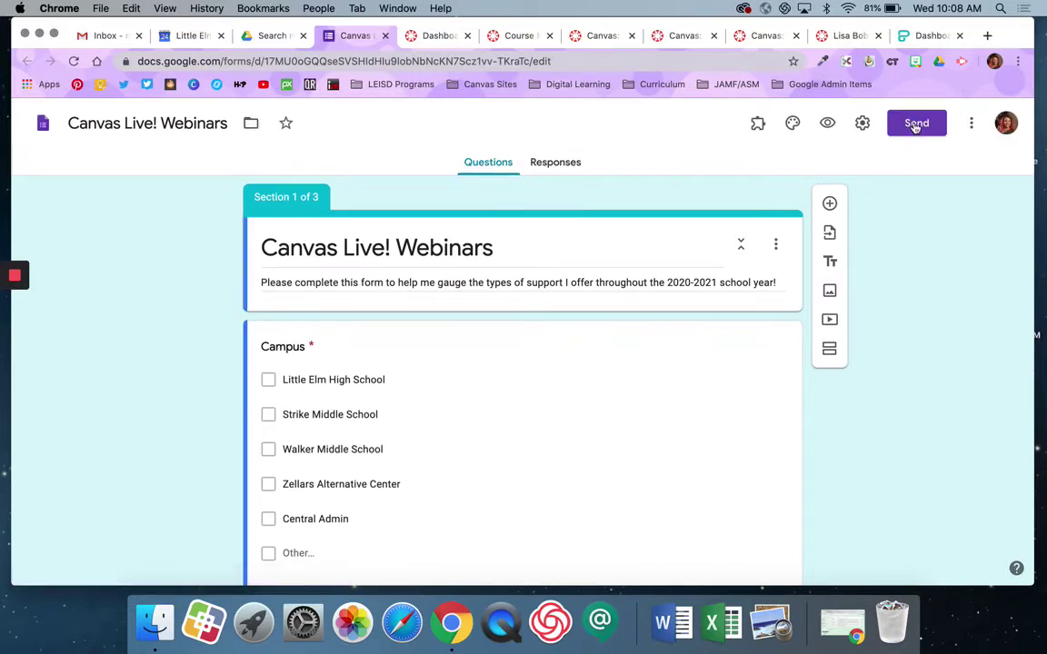
Copy the Canvas Live! Webinars form's share link and go back to the Canvas modules page.
click(915, 125)
click(464, 231)
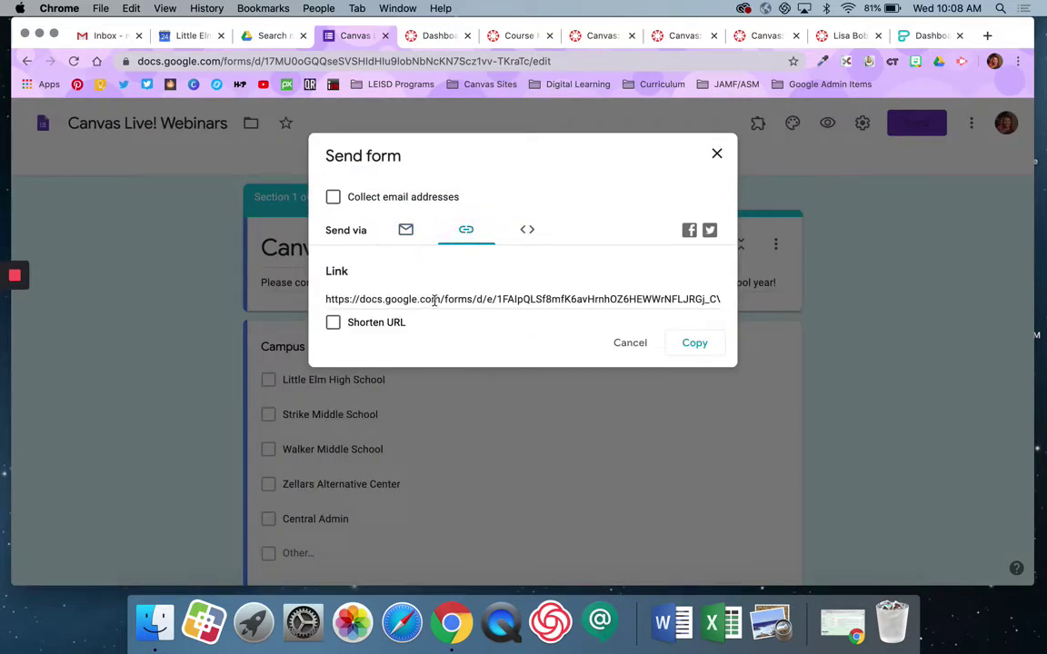
click(434, 301)
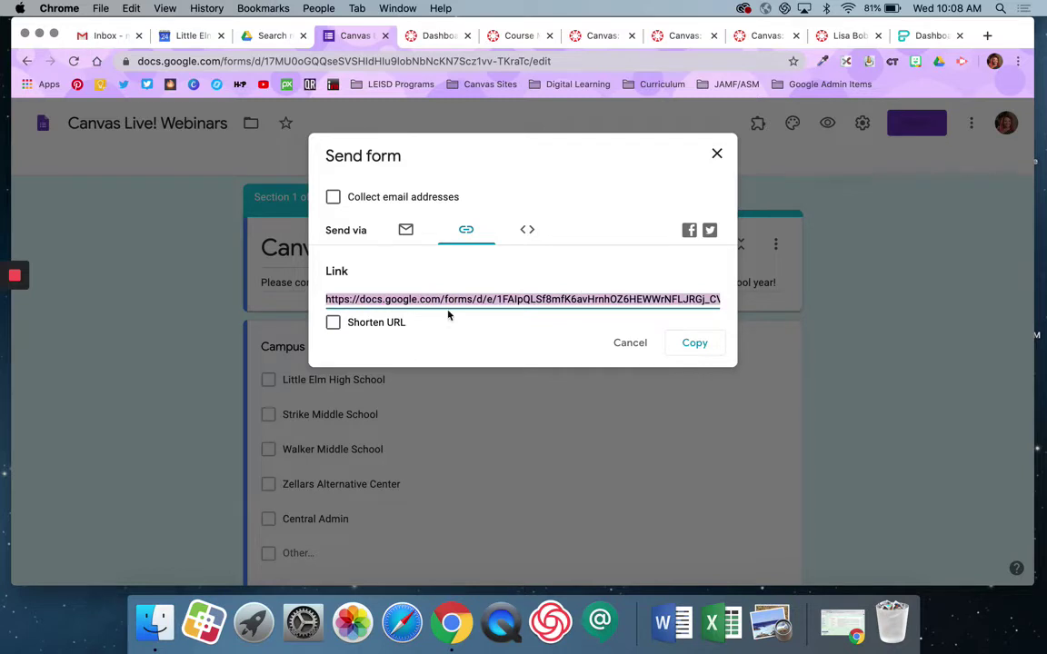
click(693, 345)
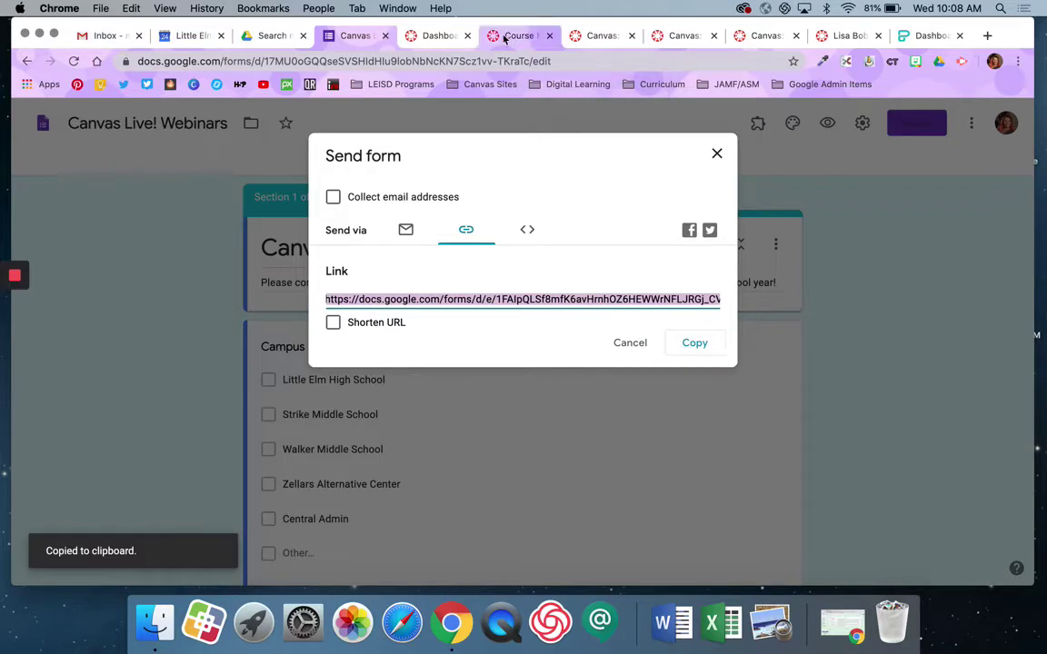
click(518, 38)
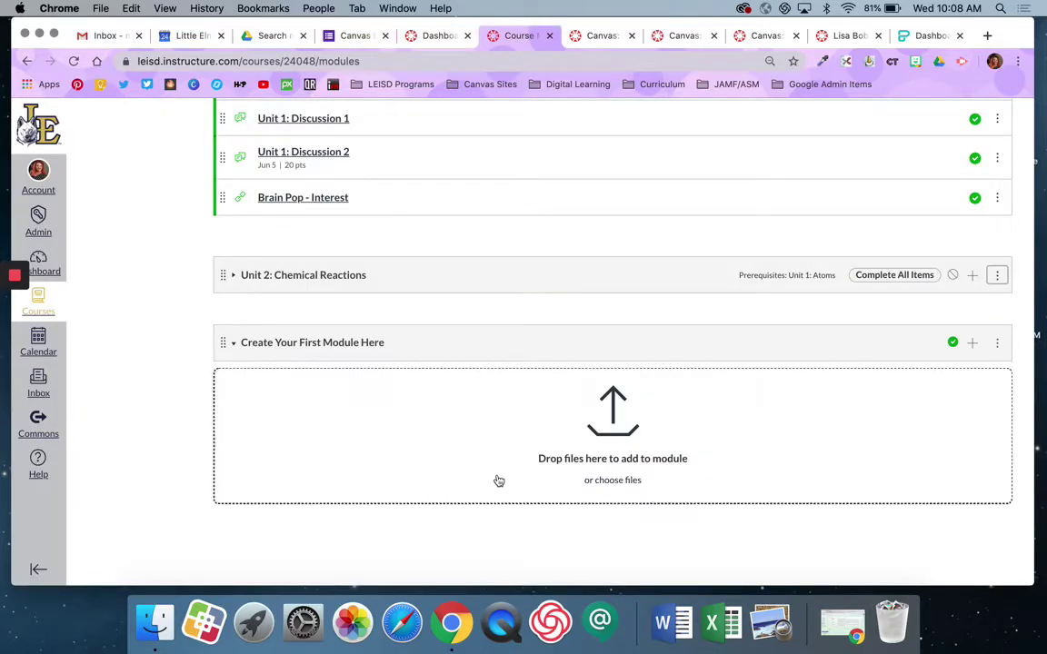
key(super+r)
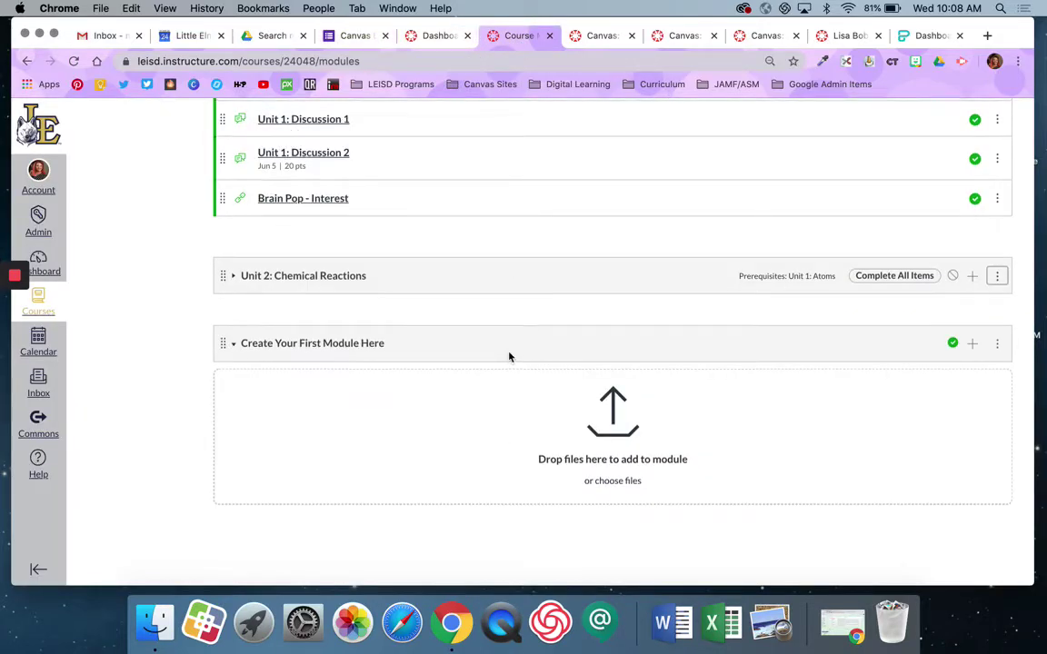
scroll(509, 357, down, 10)
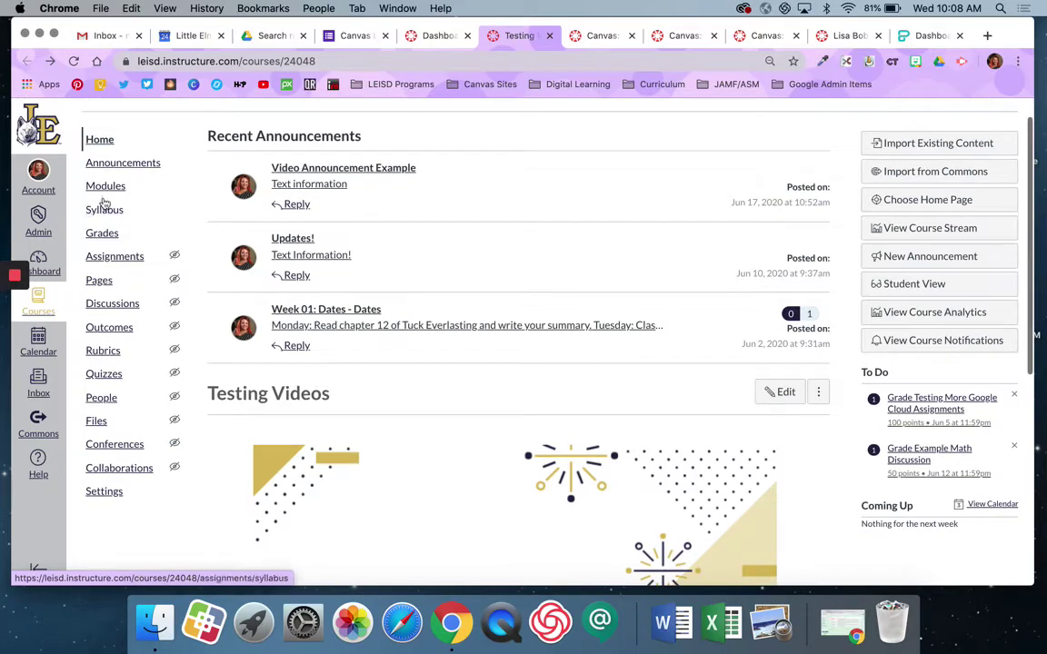
click(106, 186)
scroll(669, 347, down, 2)
scroll(944, 365, down, 10)
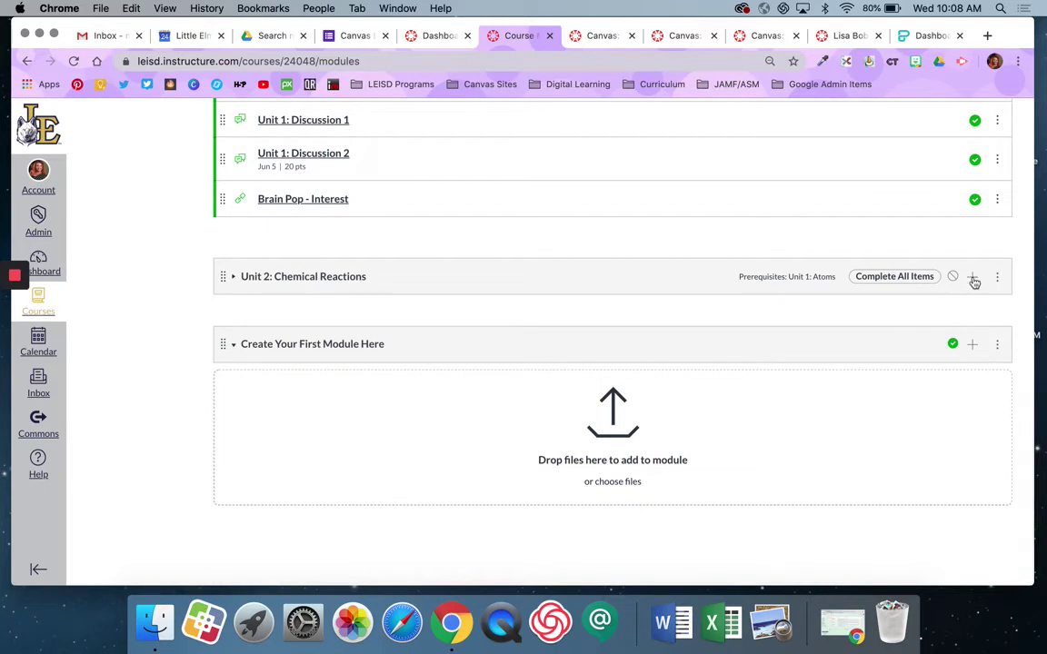
Add an External URL item 'Canvas Webinars Form' with the pasted form link to Unit 2.
click(481, 276)
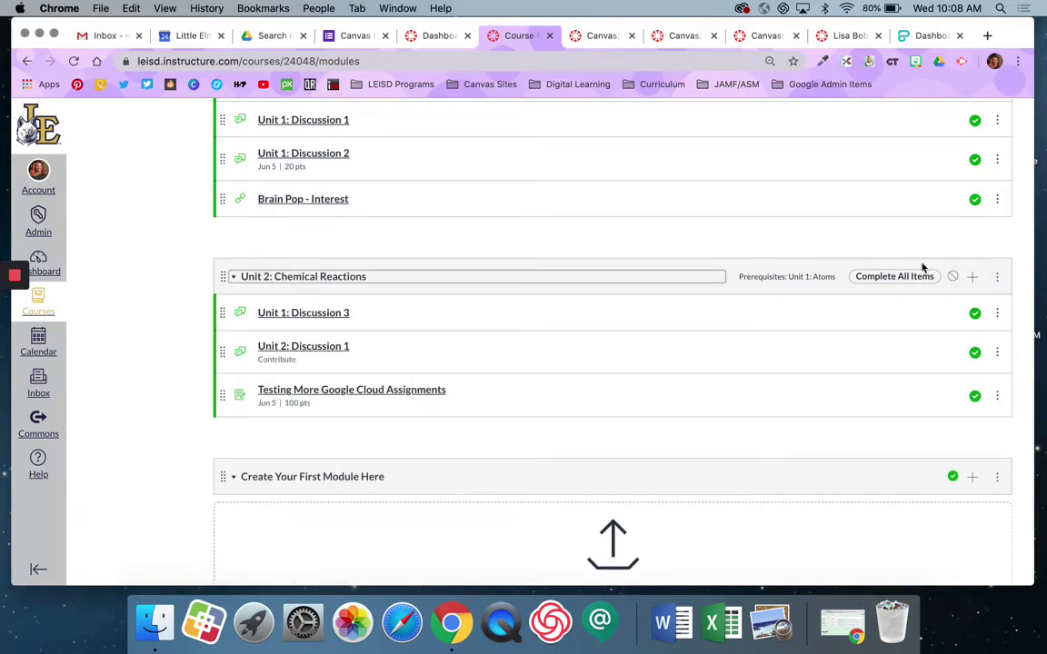
click(972, 276)
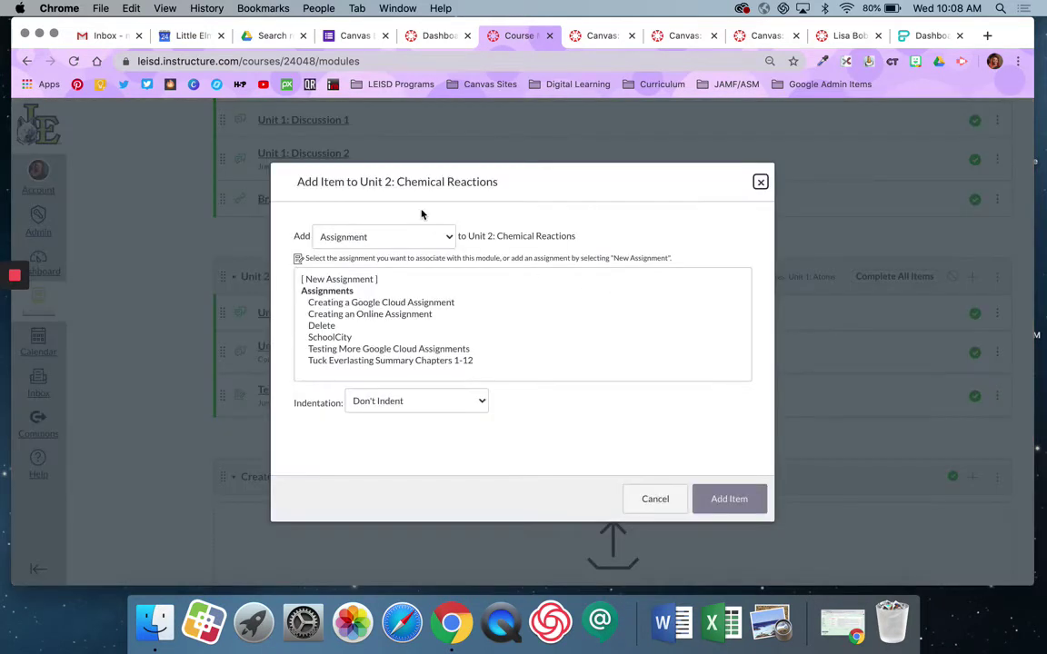
click(408, 238)
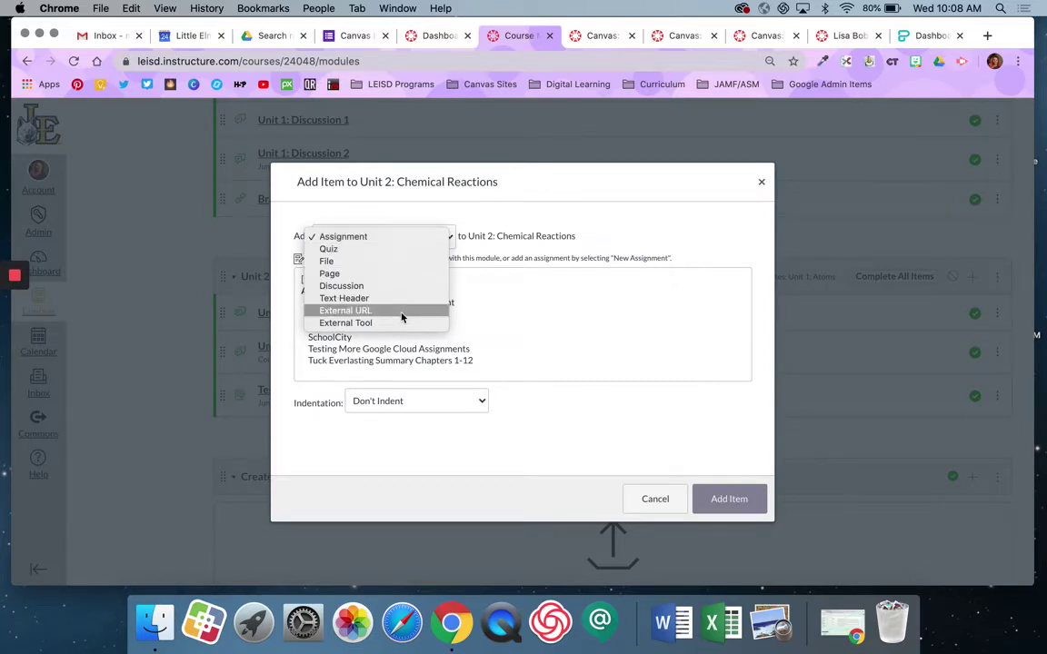
click(402, 311)
click(401, 277)
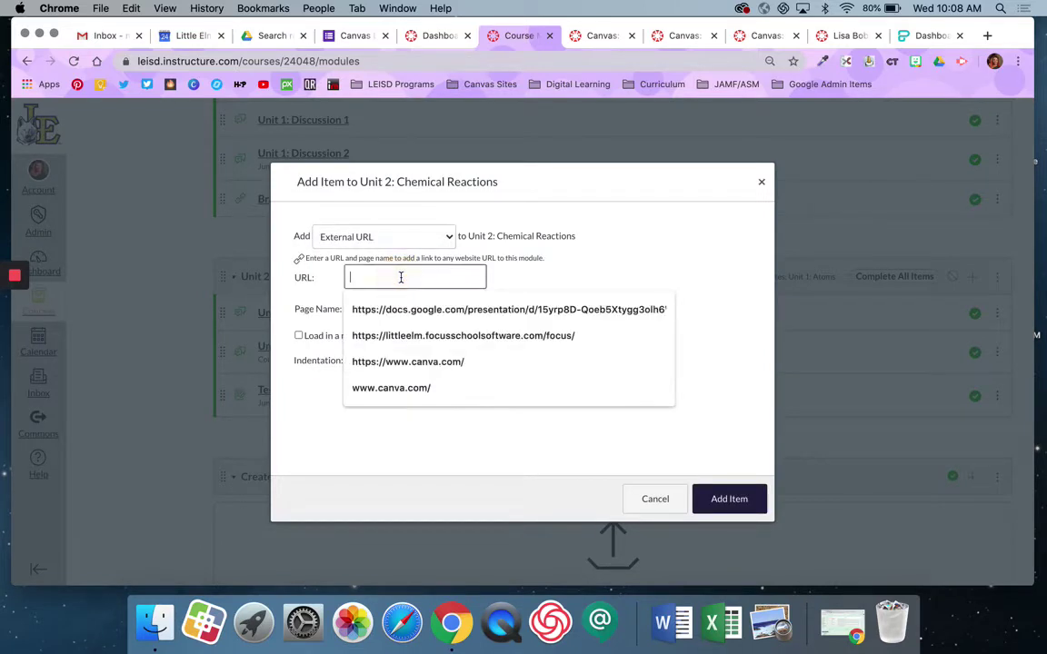
key(super+v)
click(396, 310)
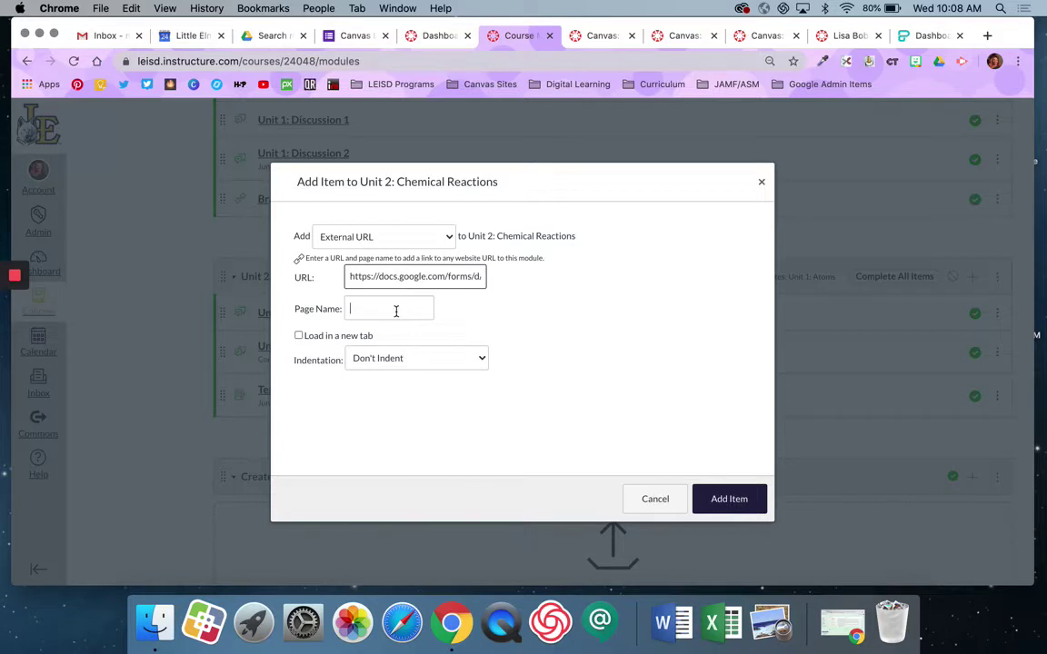
text(Canvas)
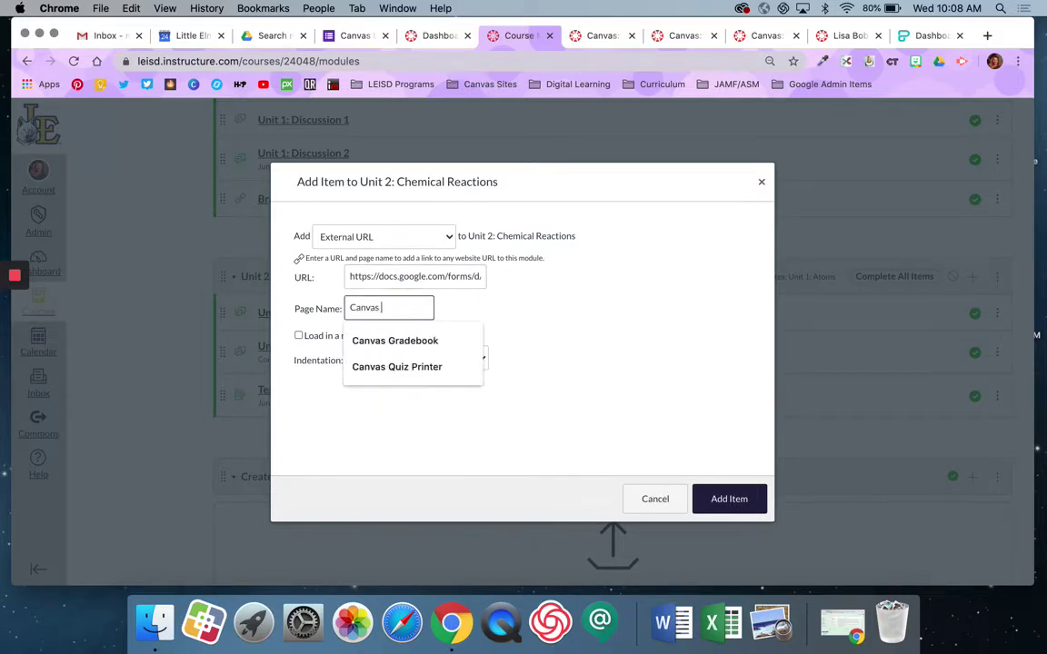
text( Webinar)
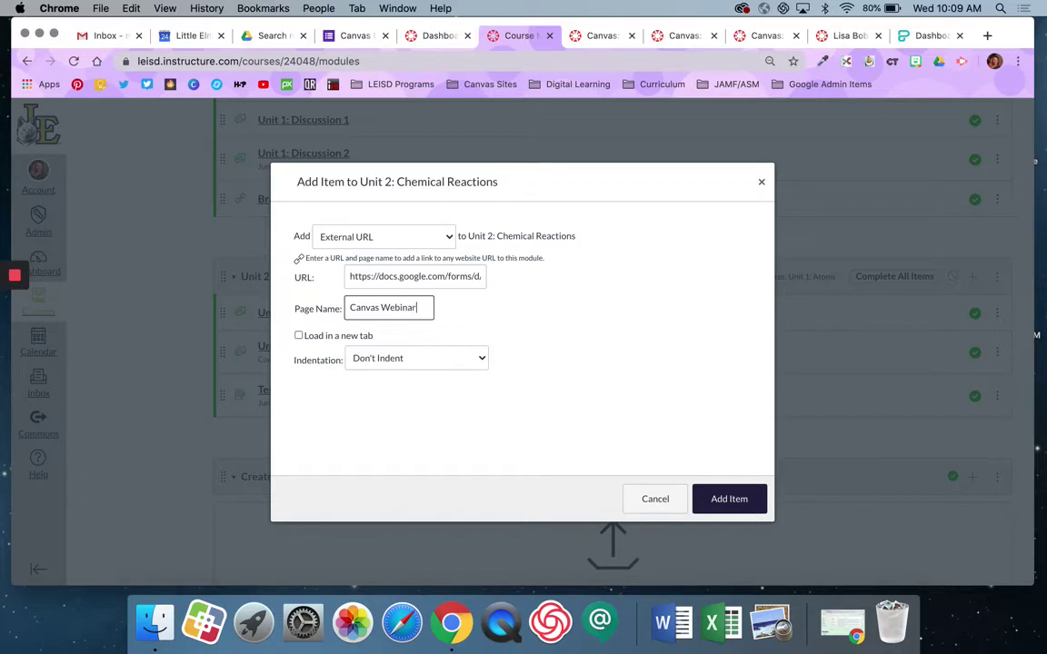
text(s Form)
click(731, 499)
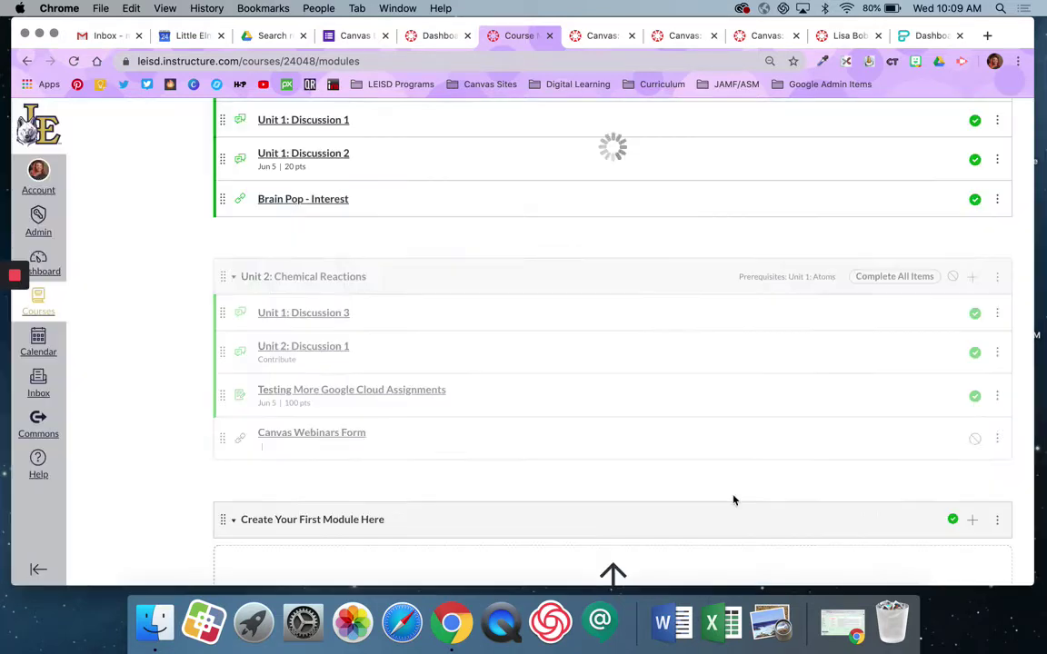
click(318, 436)
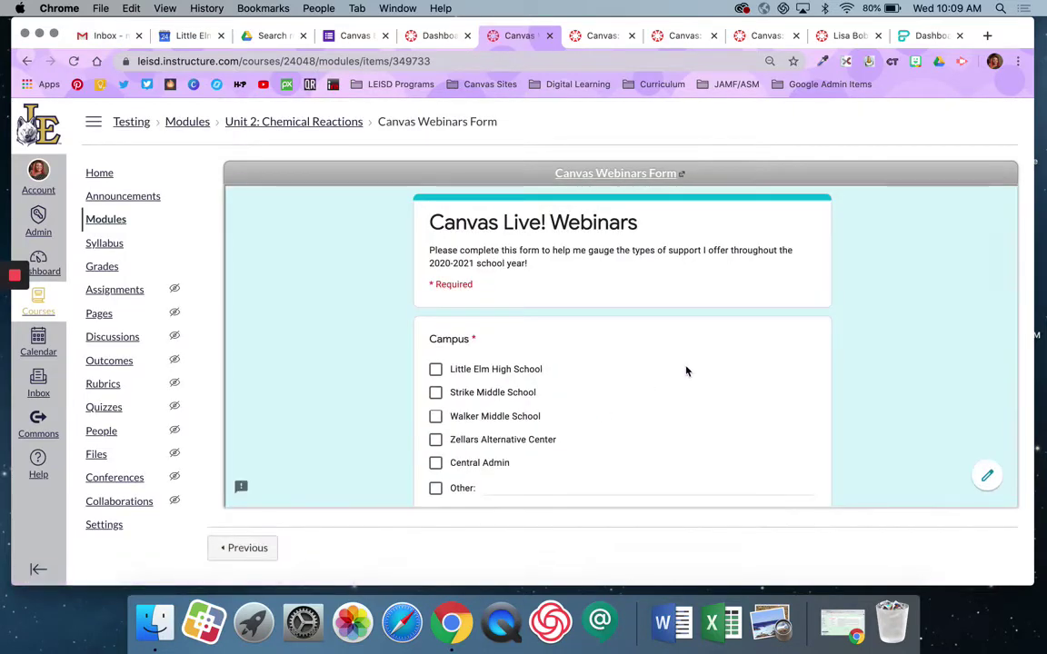
scroll(684, 368, down, 3)
scroll(686, 371, down, 8)
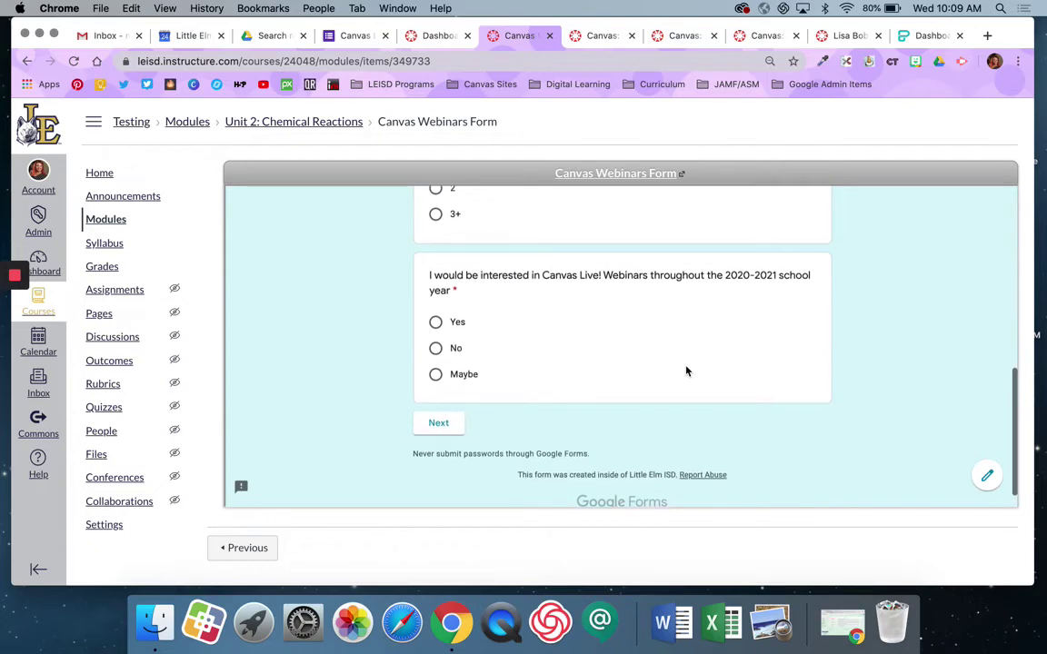
scroll(686, 371, up, 3)
scroll(687, 371, up, 6)
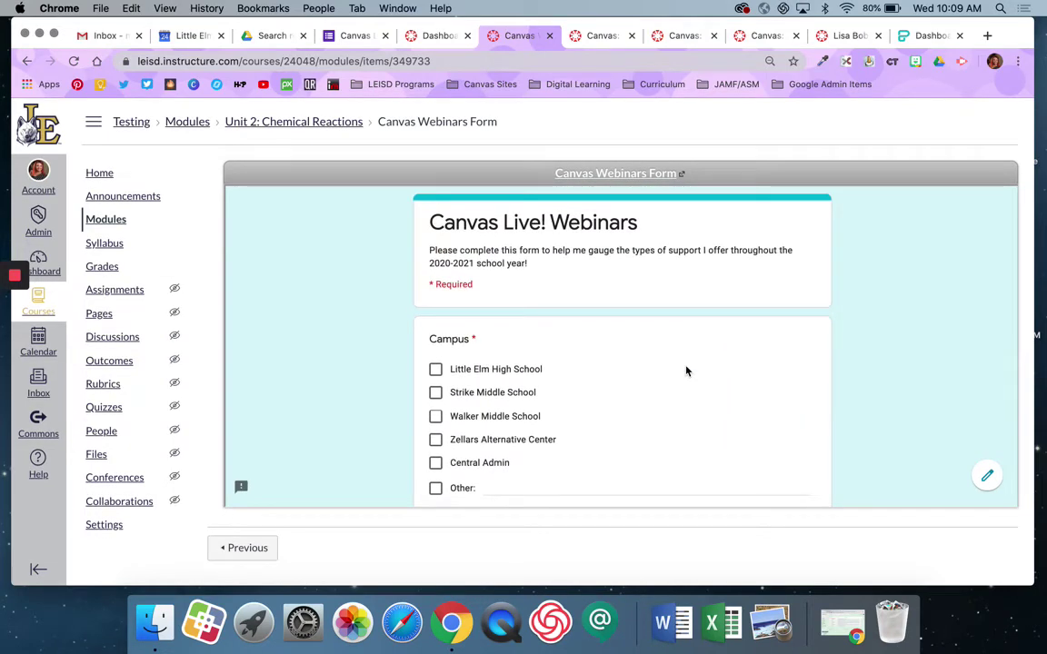
scroll(686, 371, down, 10)
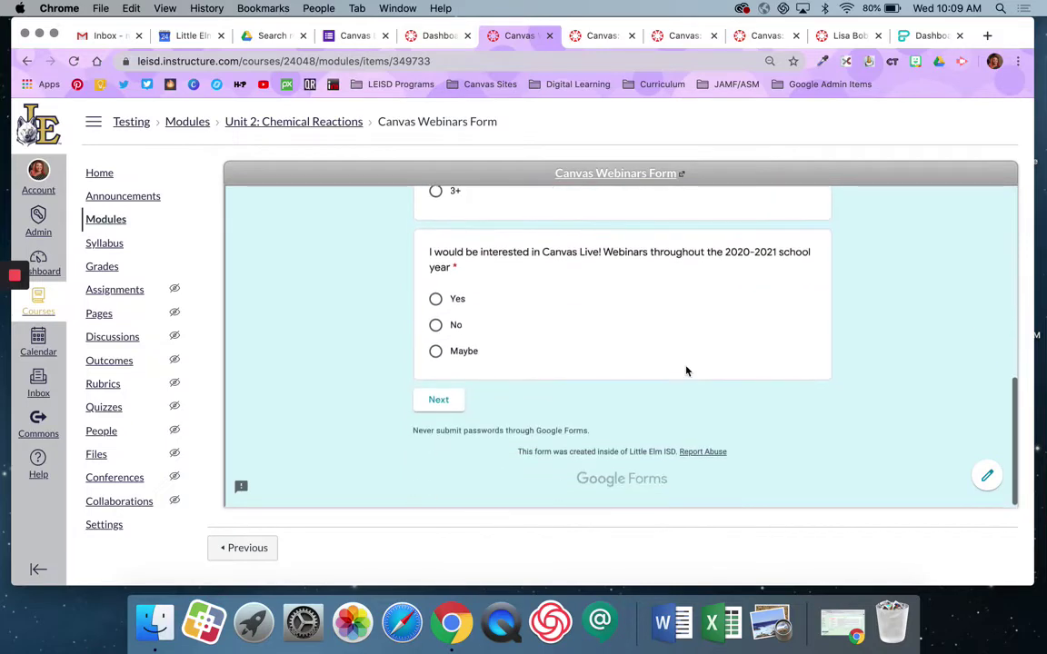
scroll(686, 371, up, 5)
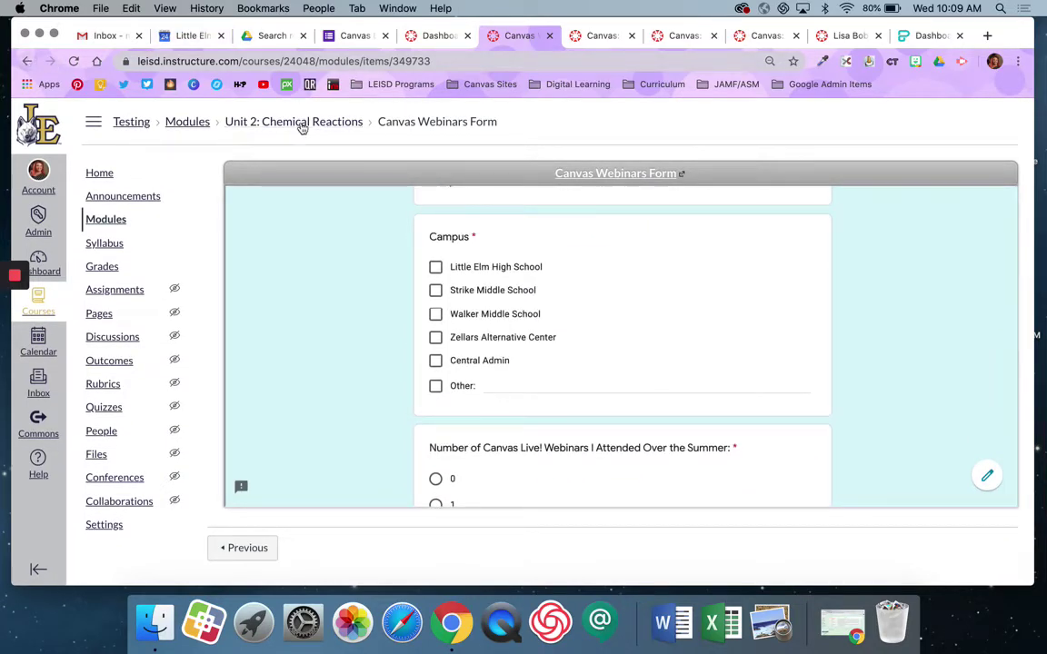
click(303, 125)
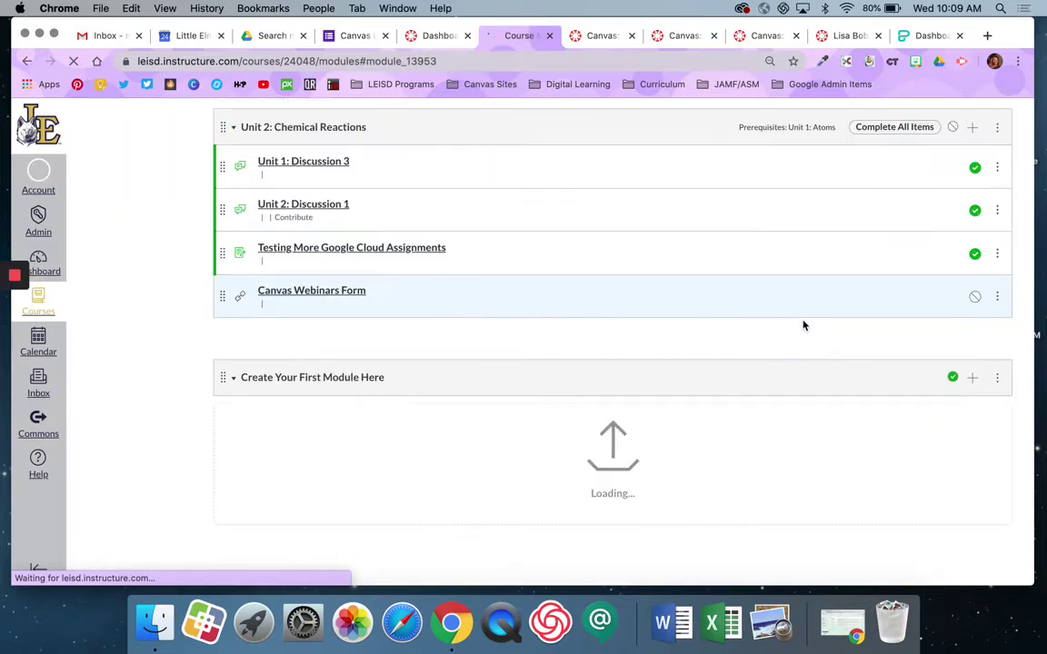
Add a second External URL item named 'Forms' with the pasted Google Form link to Unit 2.
click(974, 128)
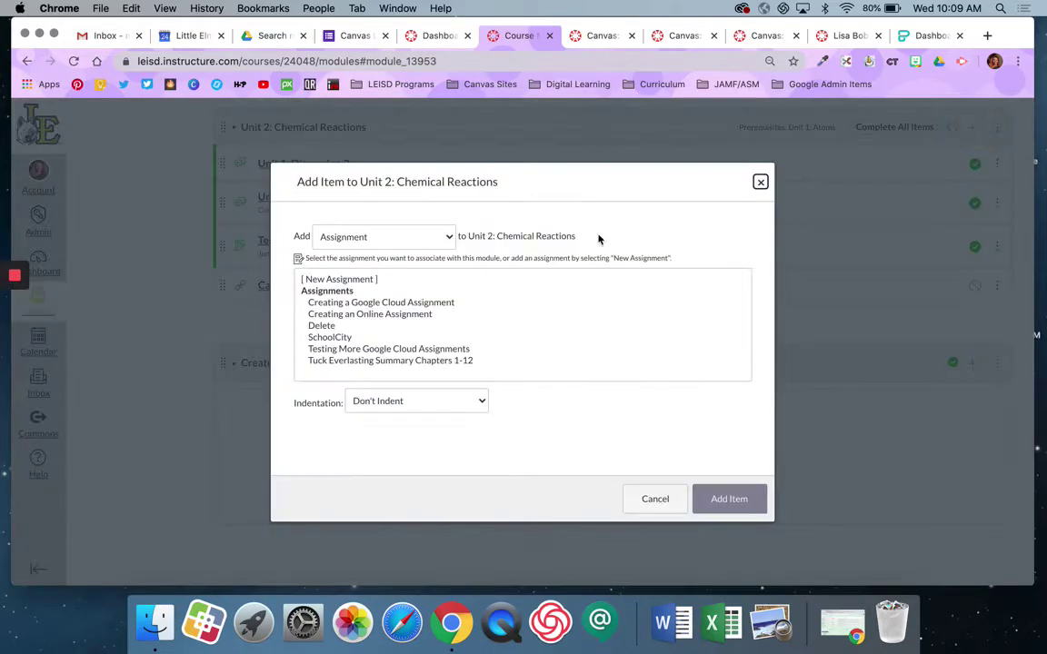
click(398, 239)
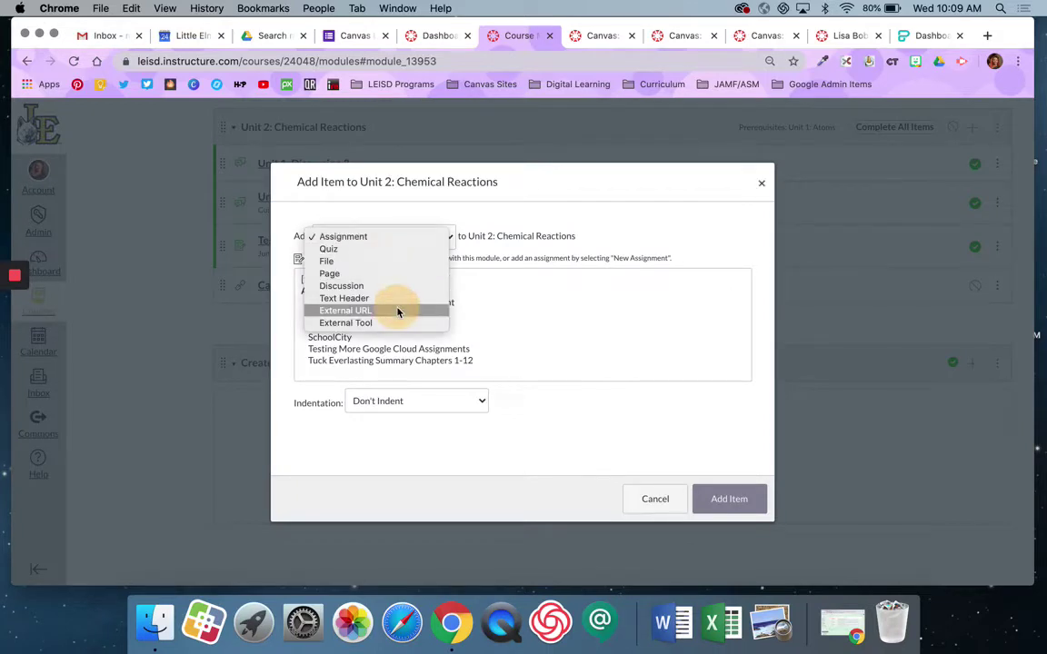
click(400, 308)
click(389, 282)
key(super+v)
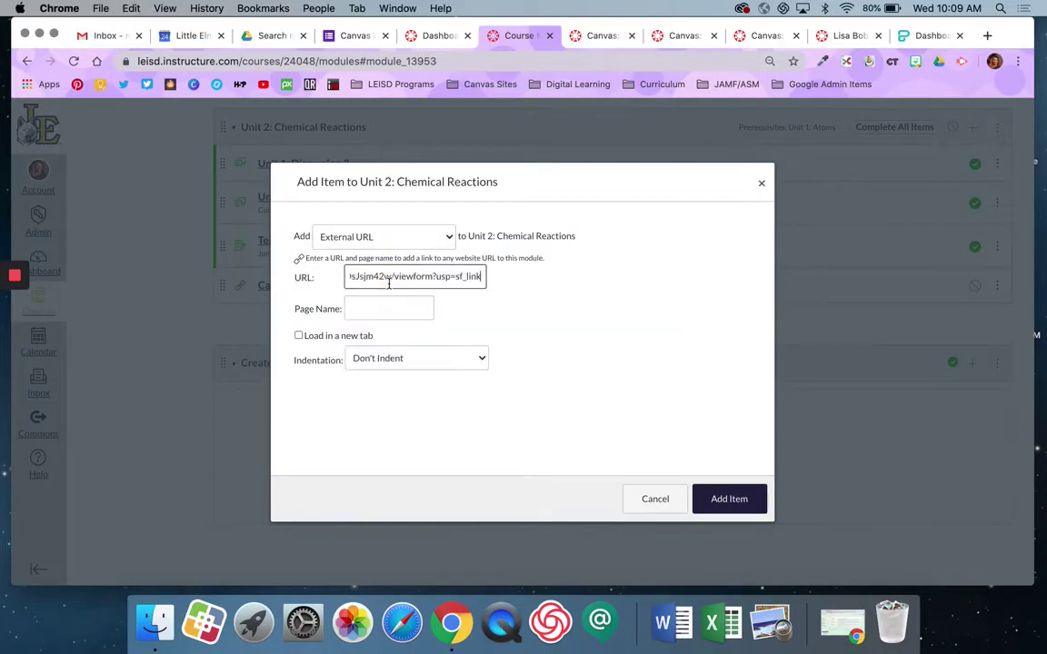
click(352, 35)
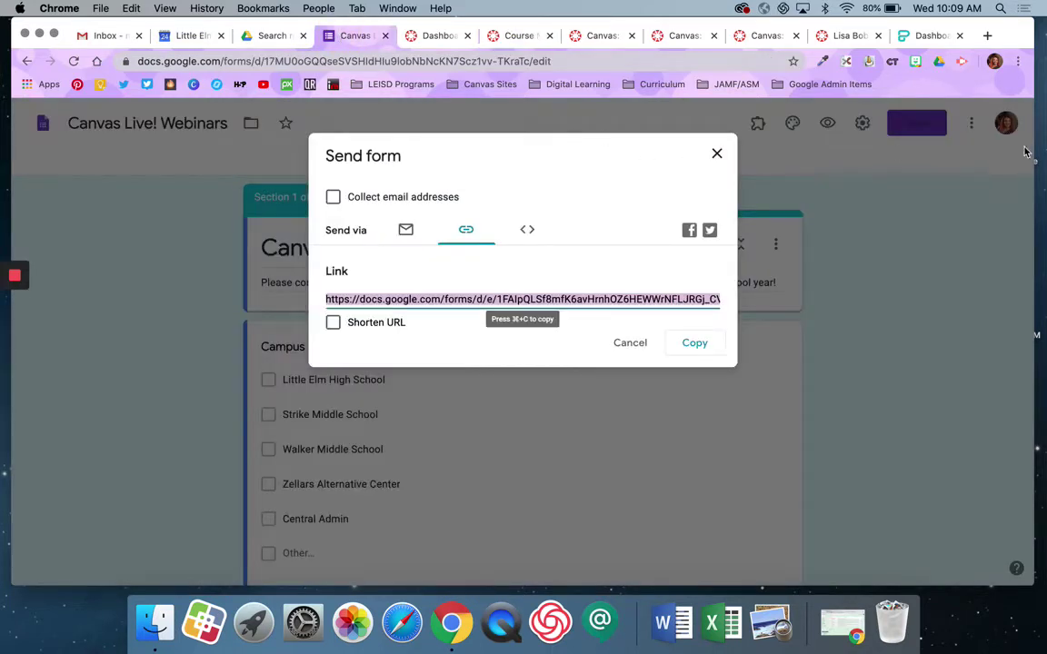
click(513, 35)
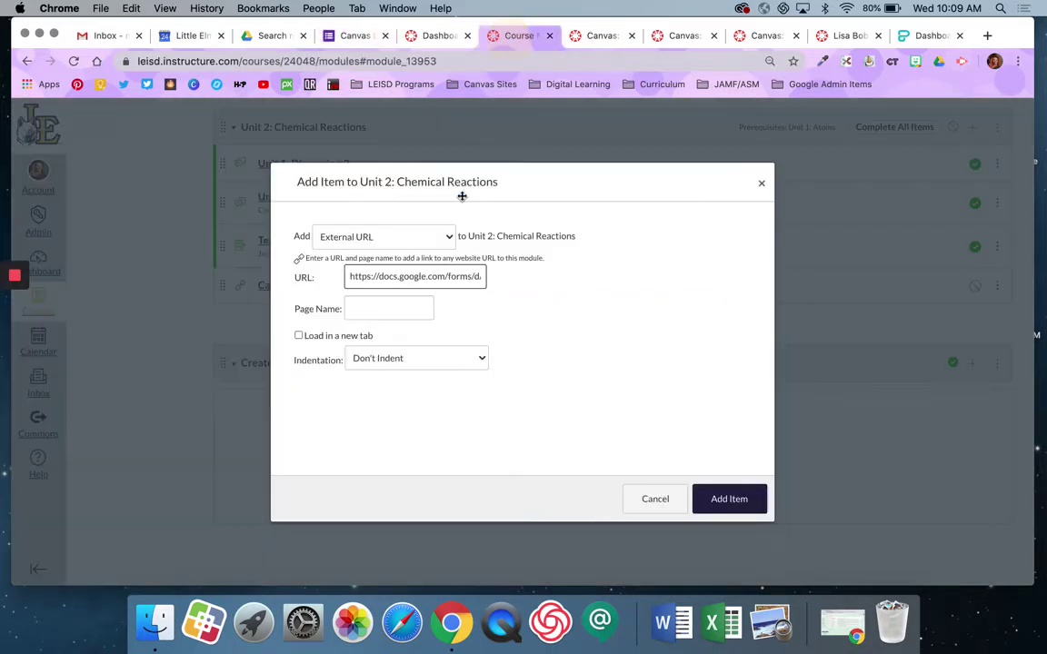
click(397, 308)
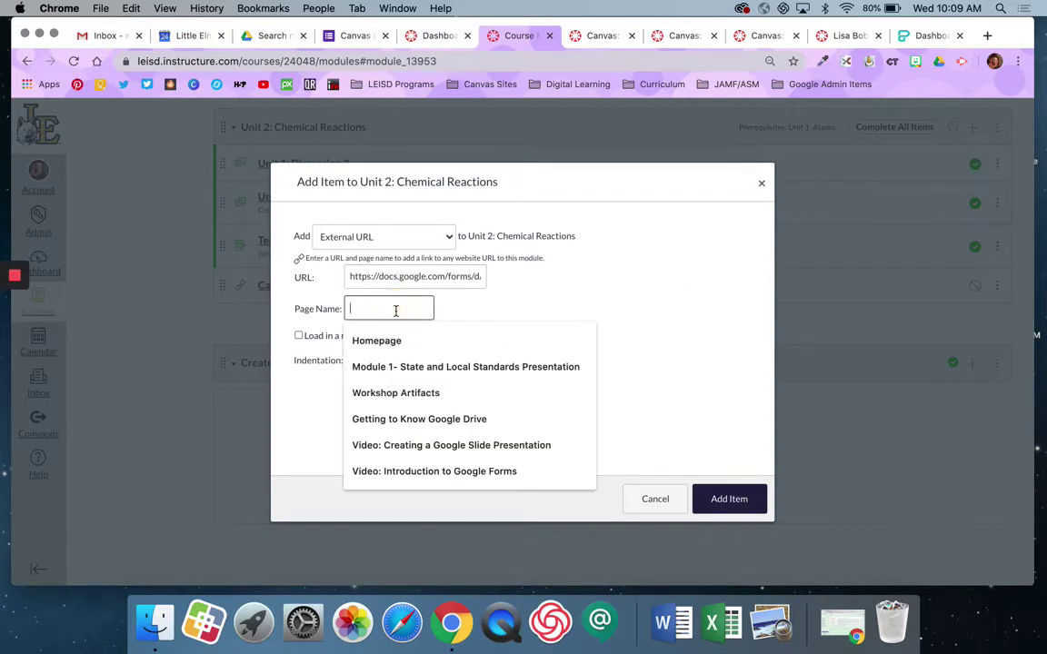
text(Forms)
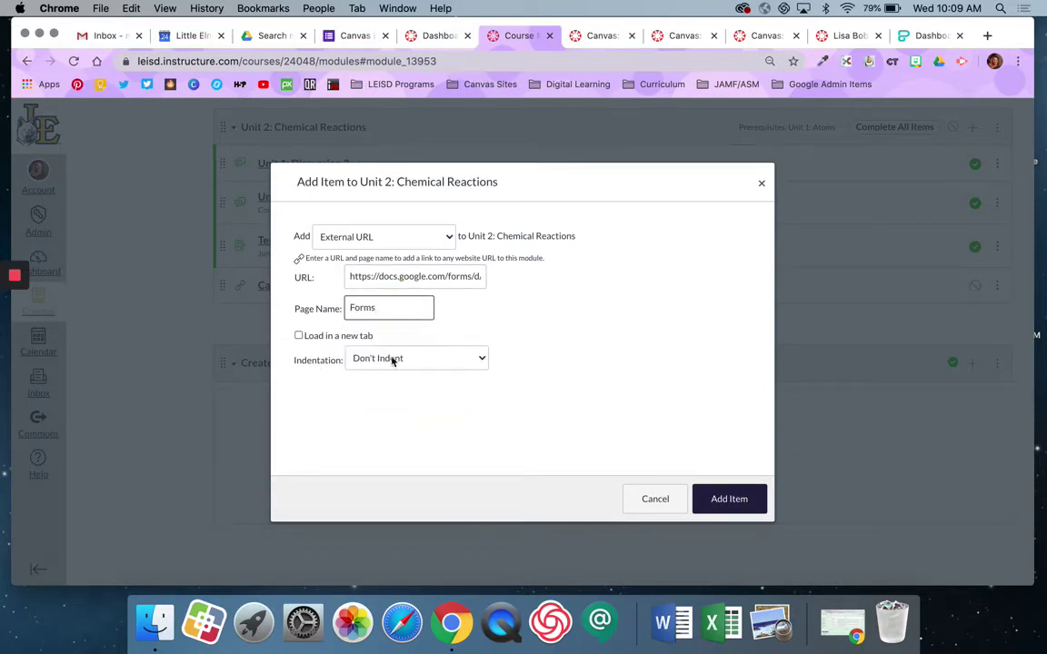
click(740, 500)
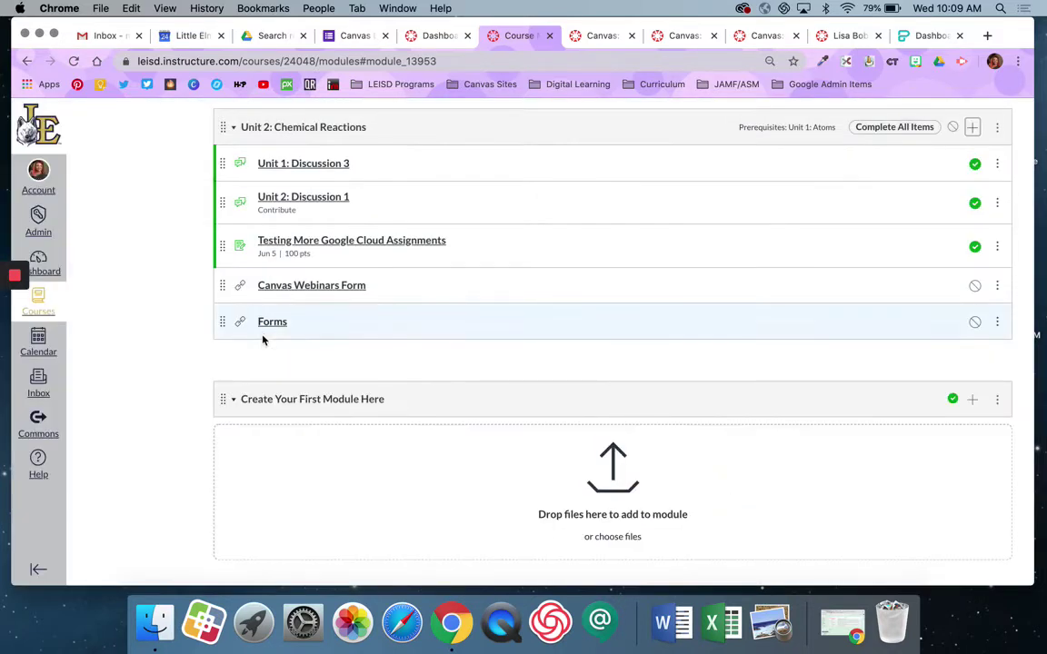
Preview the new Forms item to check the embedded form, then return to the module list.
click(272, 323)
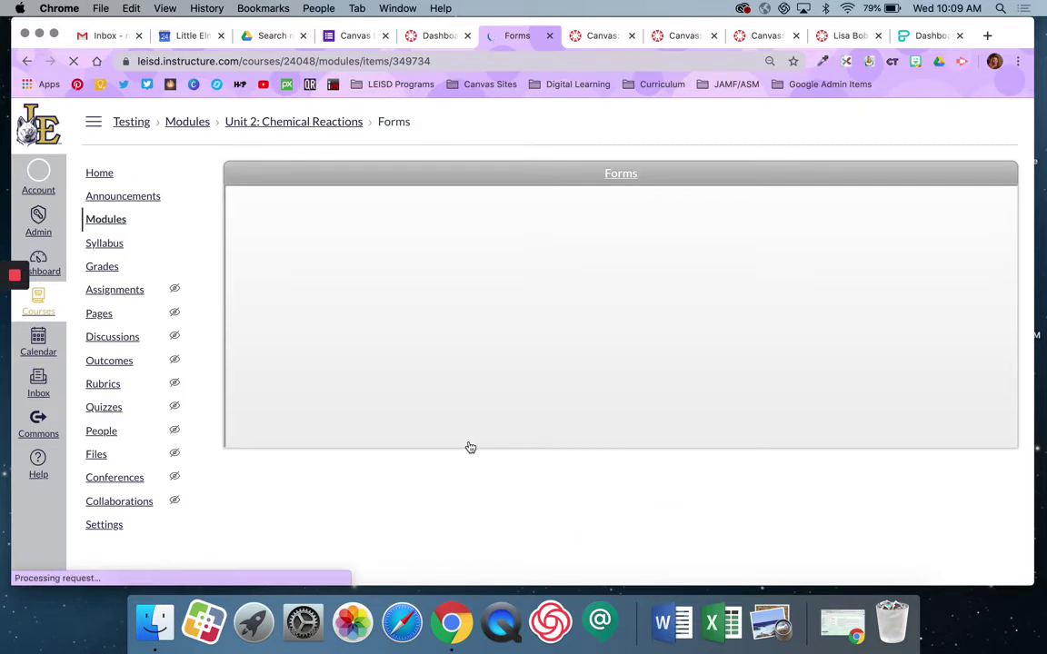
scroll(580, 336, down, 10)
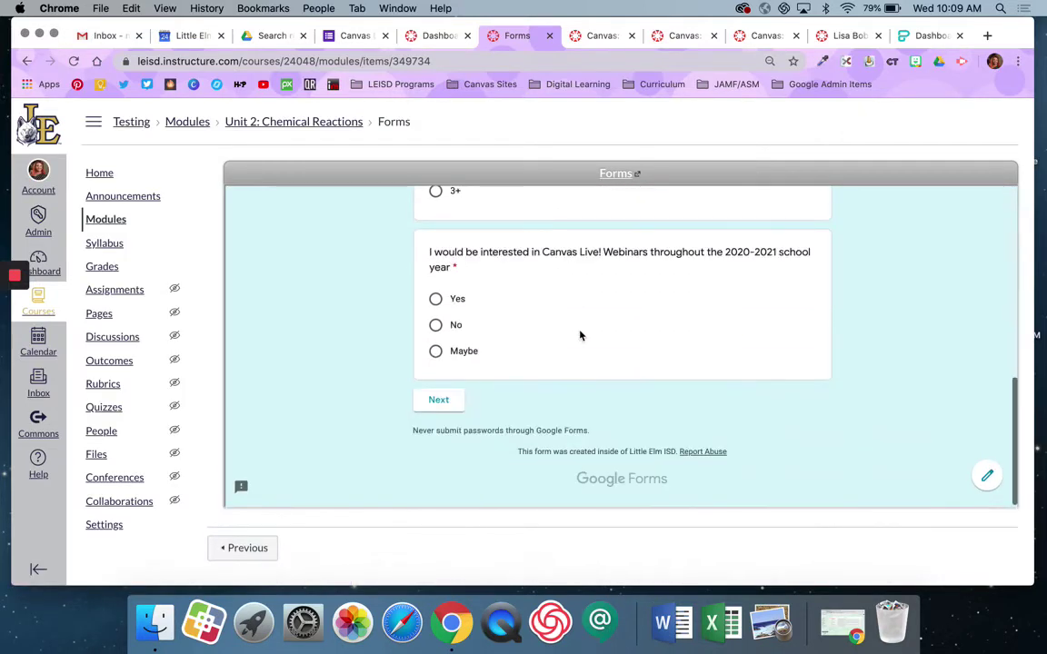
scroll(580, 336, up, 4)
scroll(581, 336, up, 5)
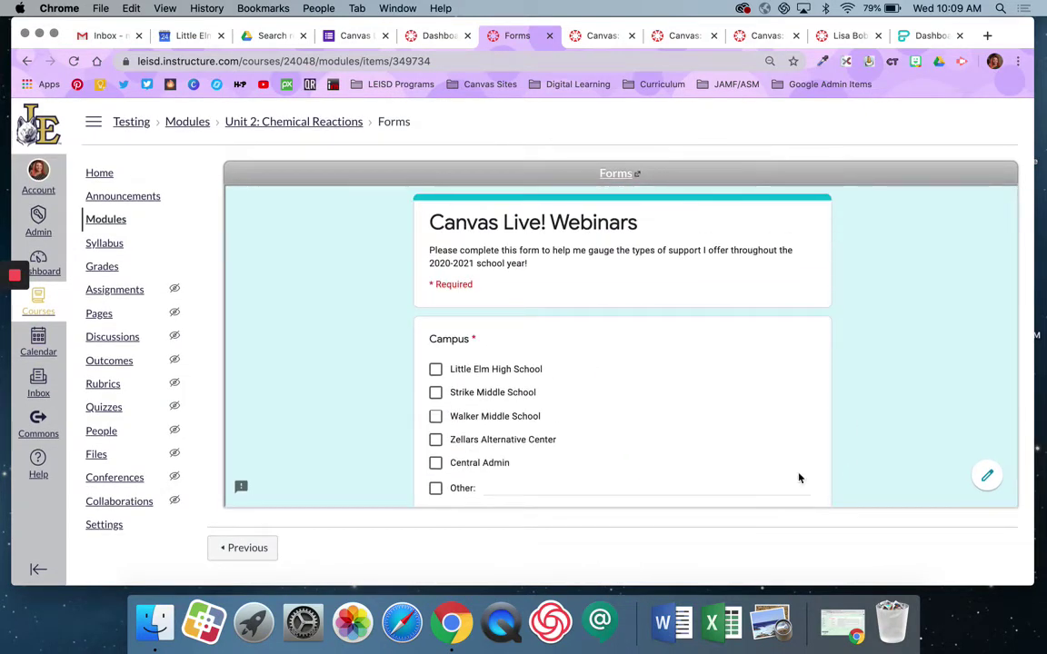
click(261, 121)
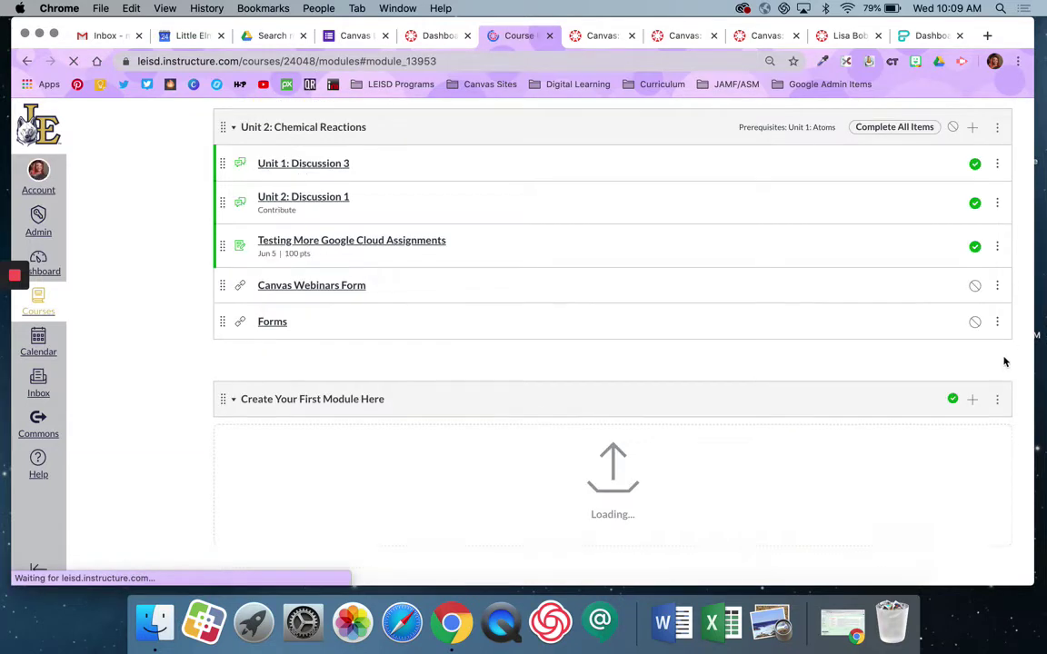
Remove the Forms item from Unit 2 and confirm the deletion.
click(998, 325)
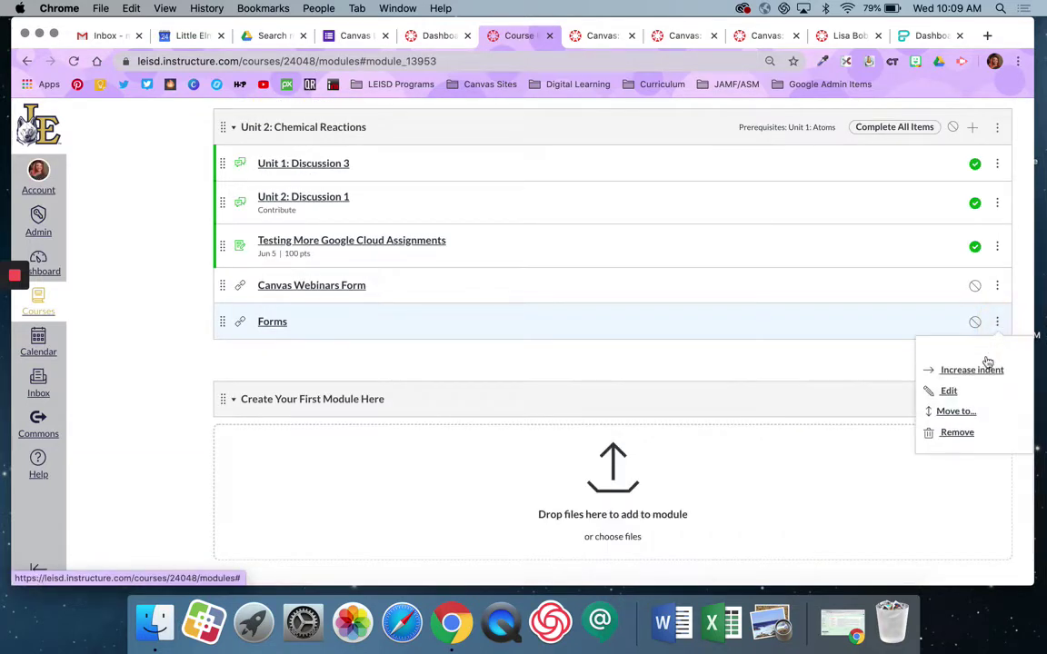
click(958, 436)
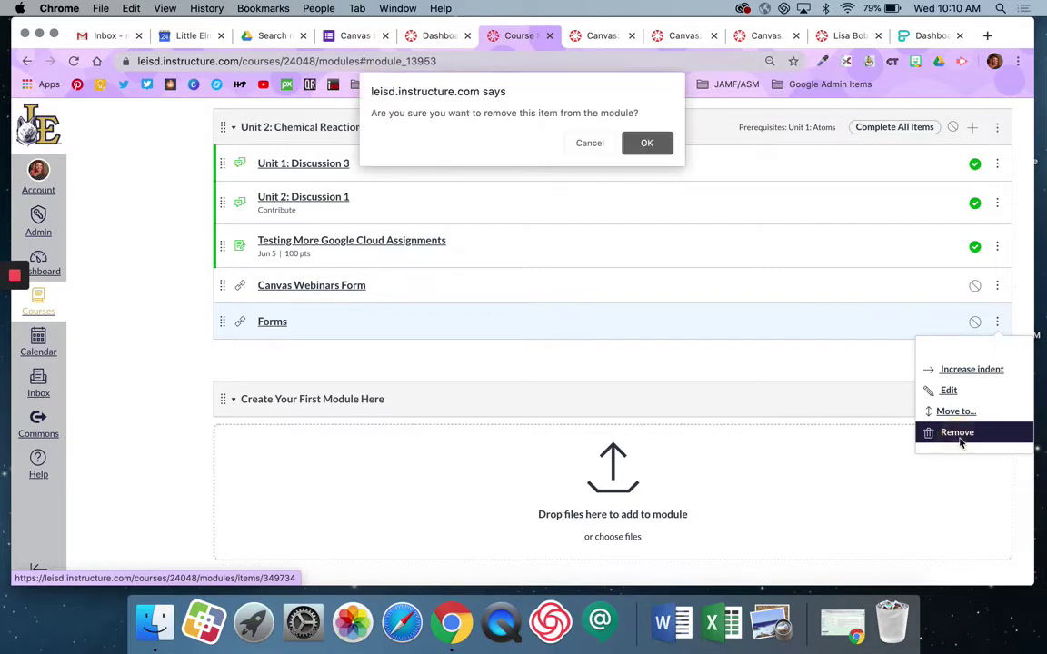
click(649, 146)
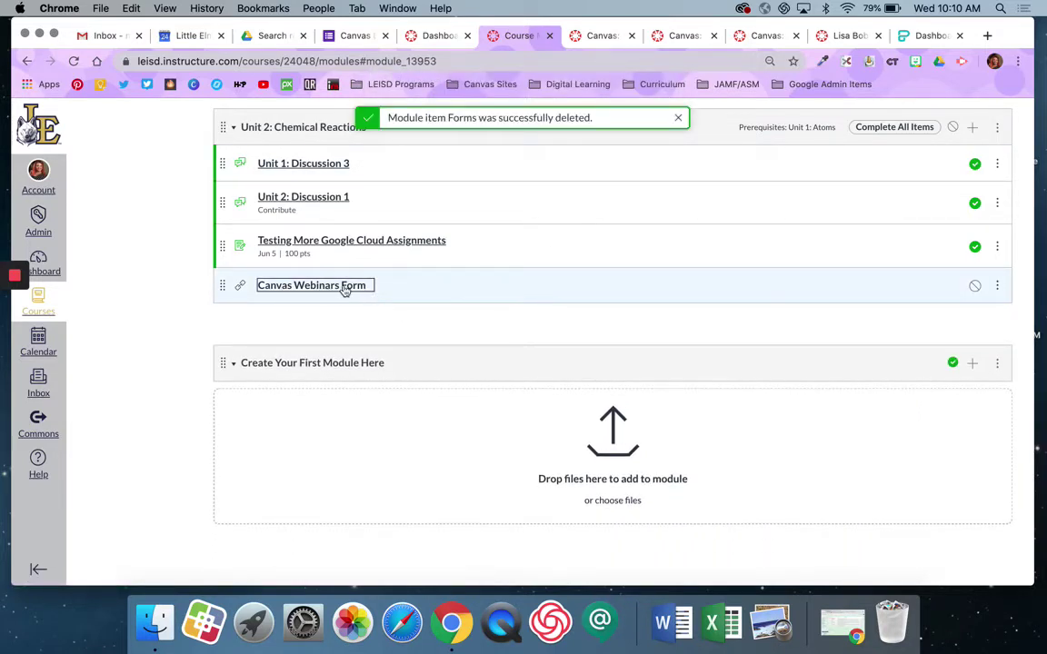
scroll(543, 287, up, 2)
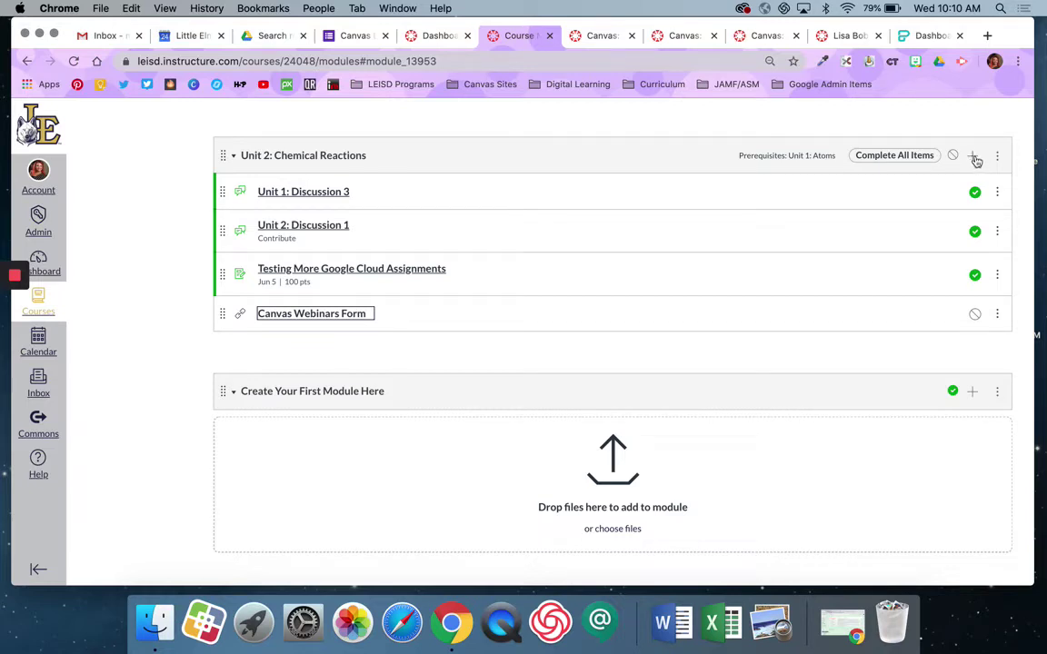
Add a new Page named 'Canvas Webinar Form' to the Unit 2 module.
click(972, 157)
click(390, 240)
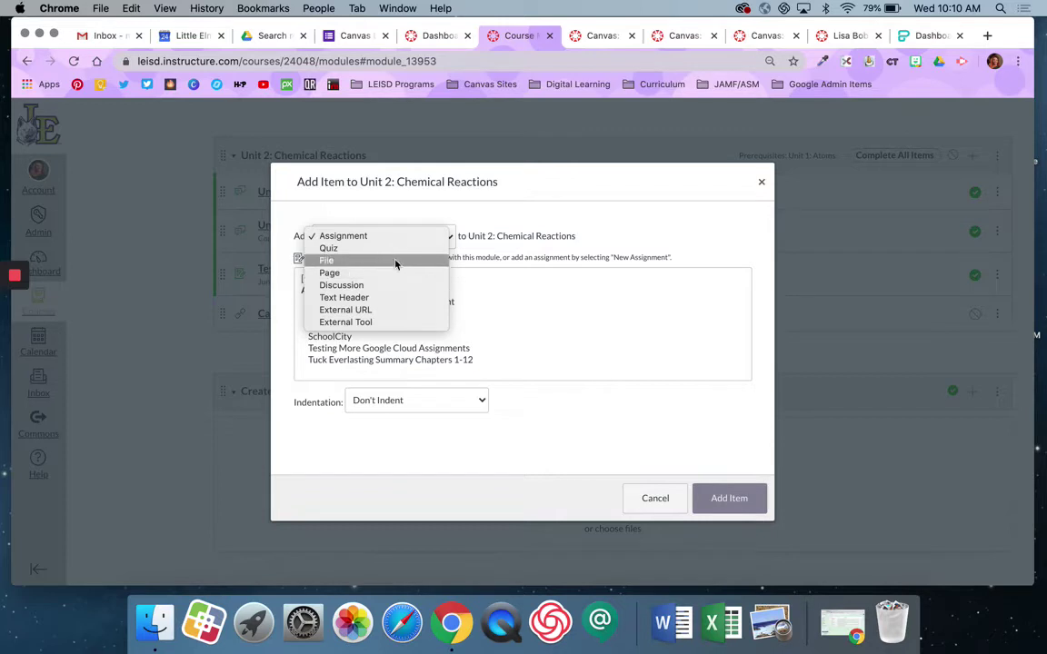
click(396, 273)
click(378, 280)
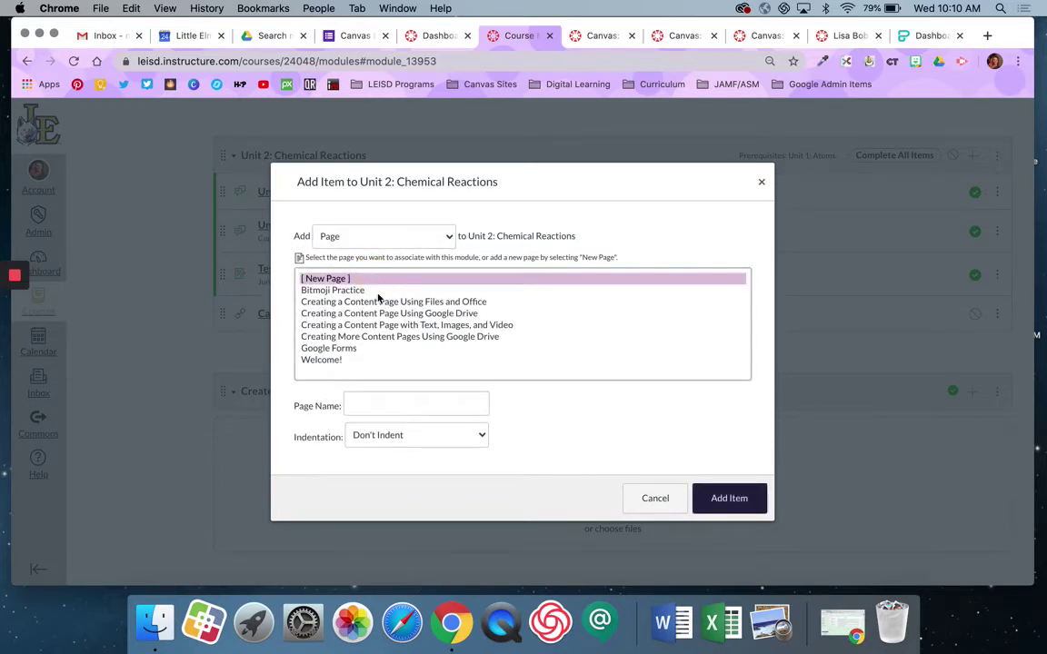
click(387, 403)
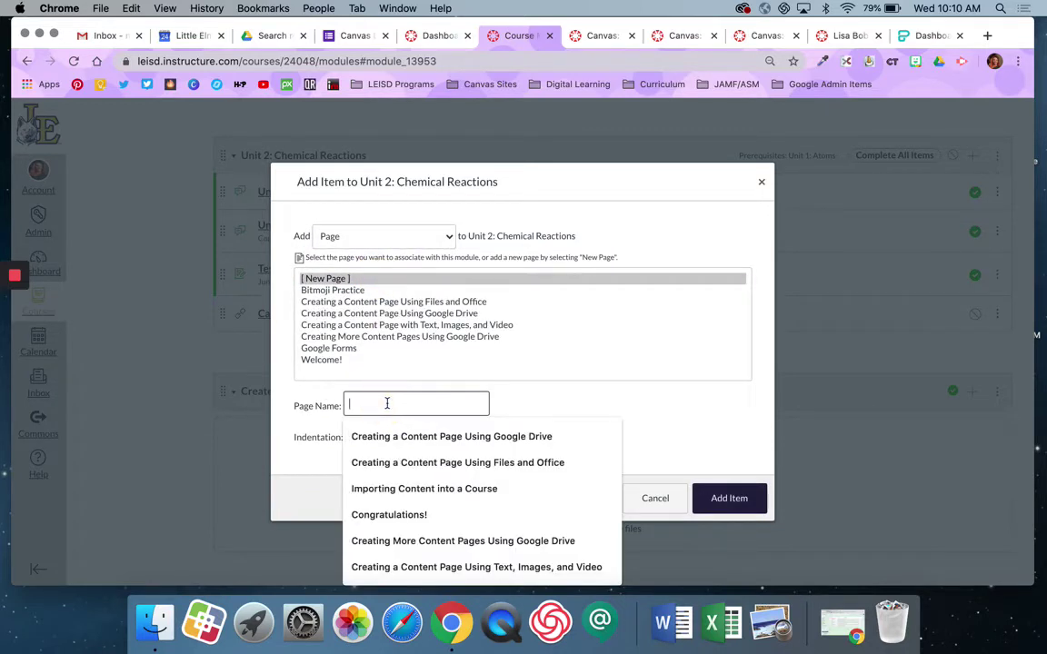
text(Canvas Webinar Form)
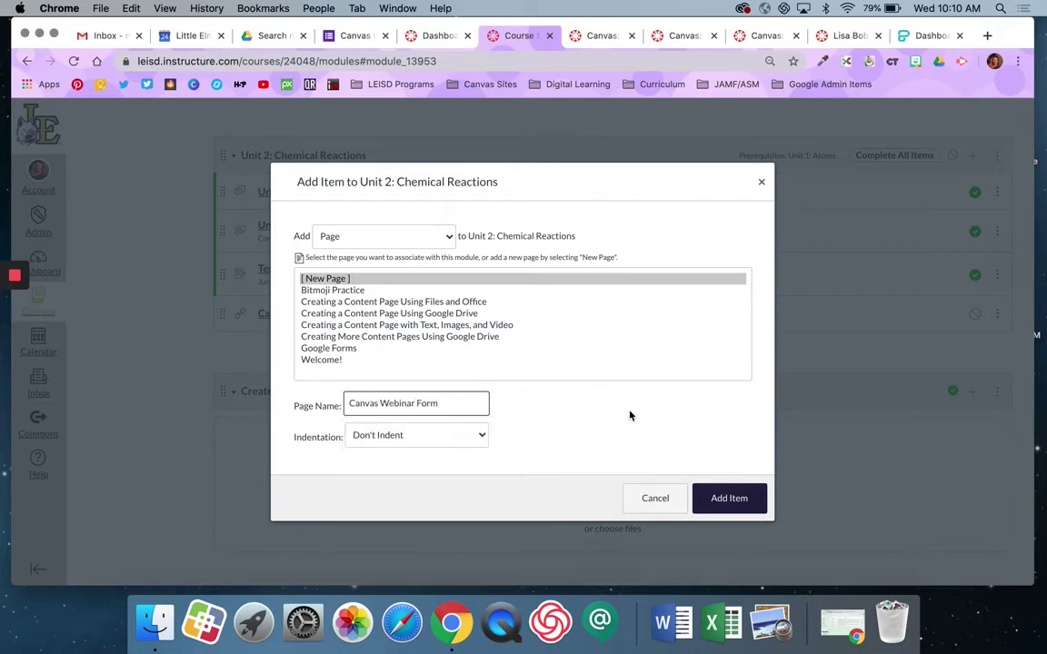
click(725, 498)
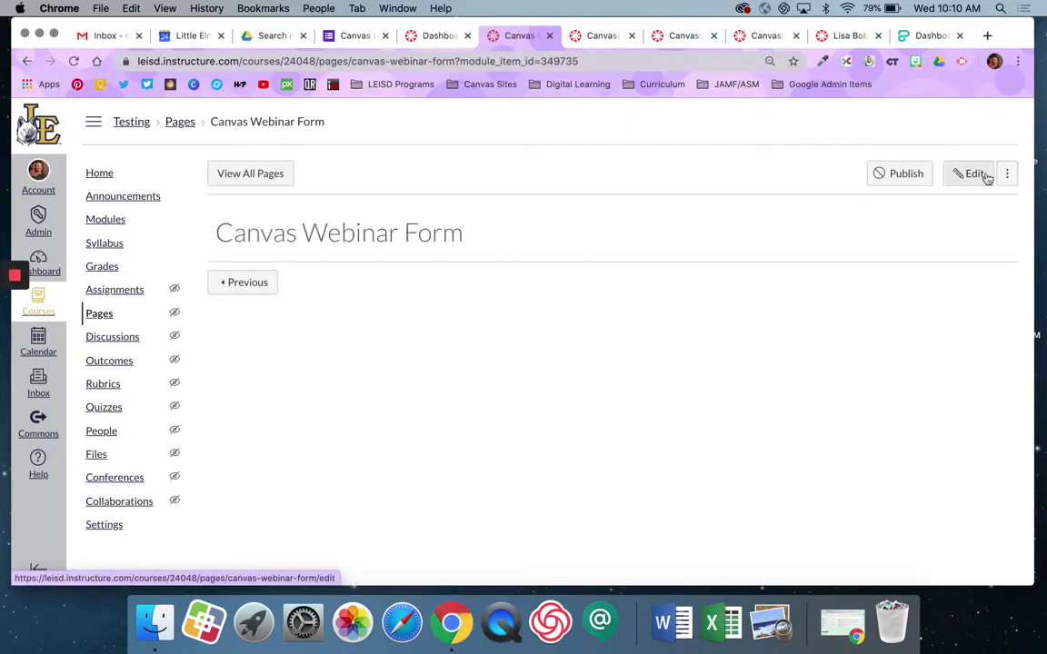
Open the Canvas Webinar Form page for editing with the cursor in its empty body.
click(973, 174)
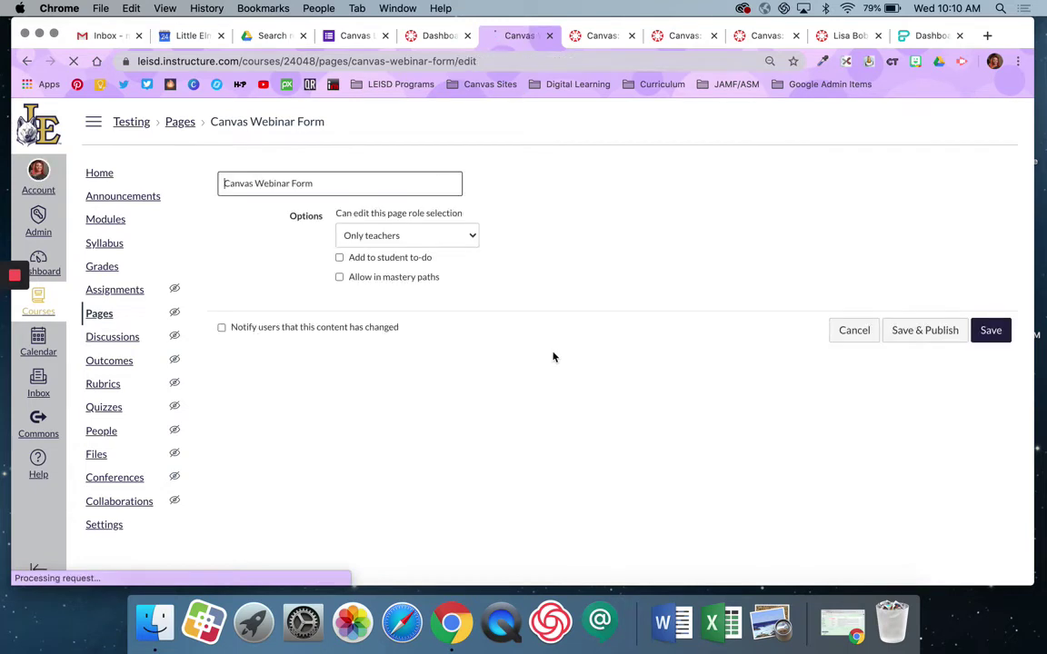
click(536, 288)
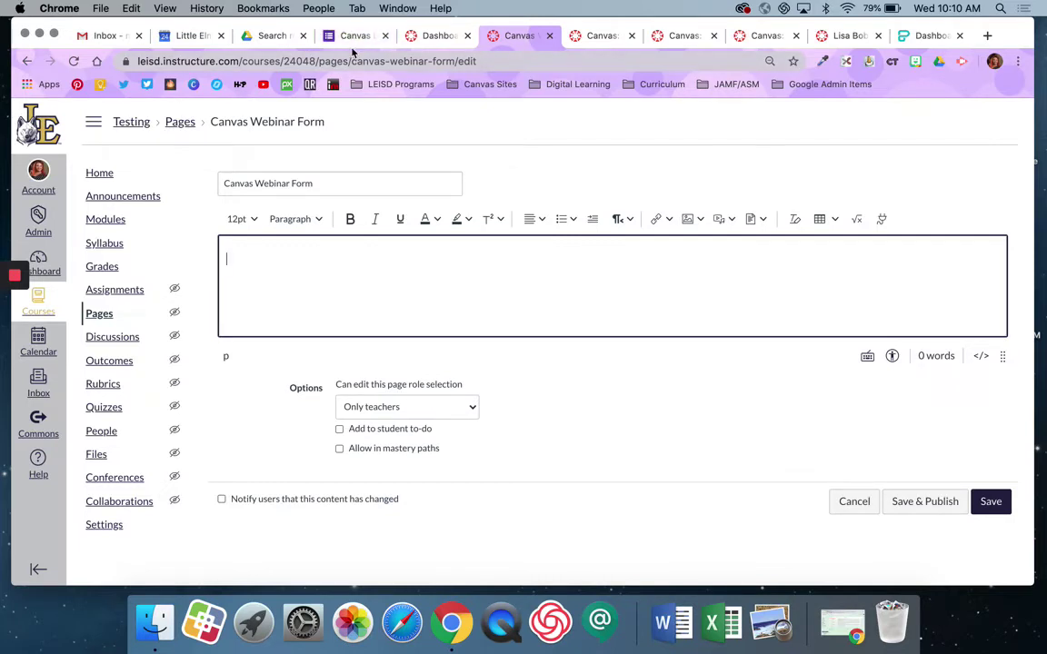
click(373, 36)
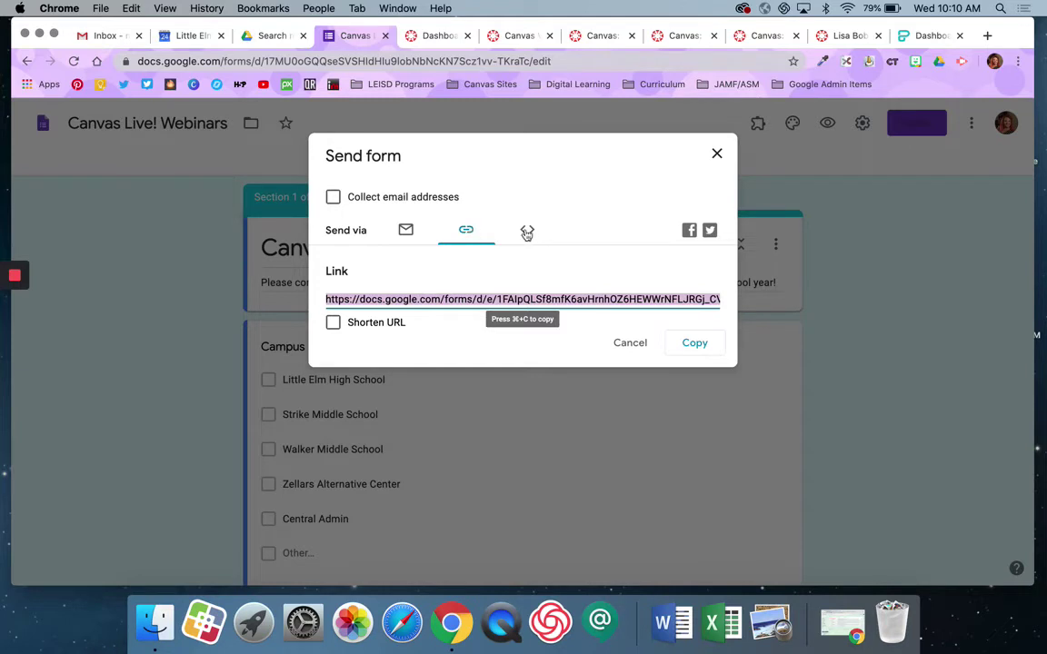
Copy the form's Embed HTML iframe code and return to the Canvas page editor.
mouse_move(12, 298)
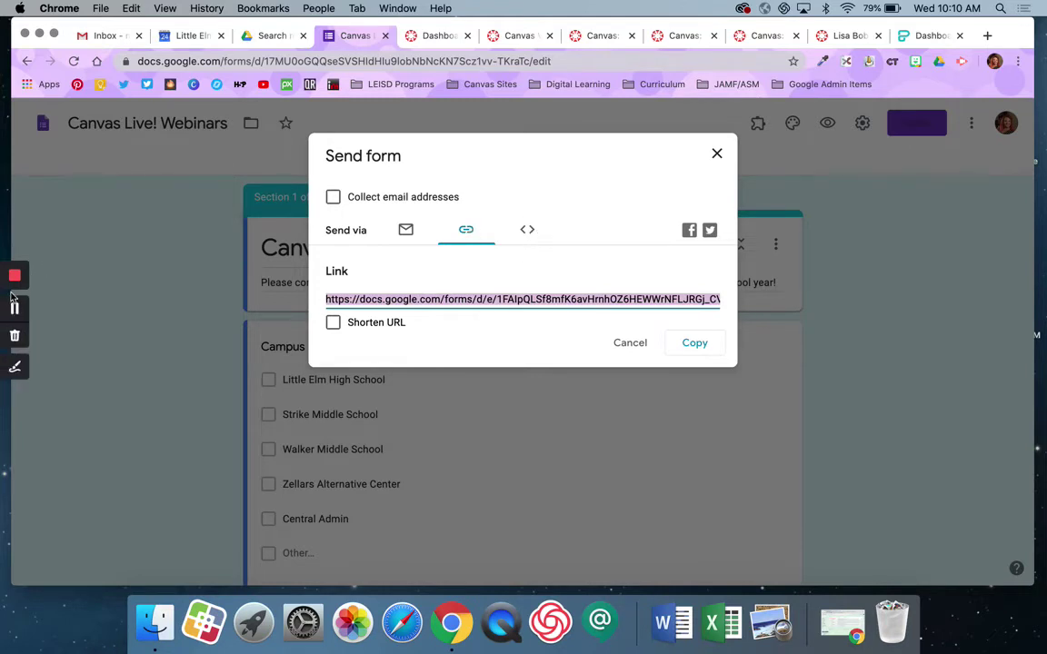
click(14, 367)
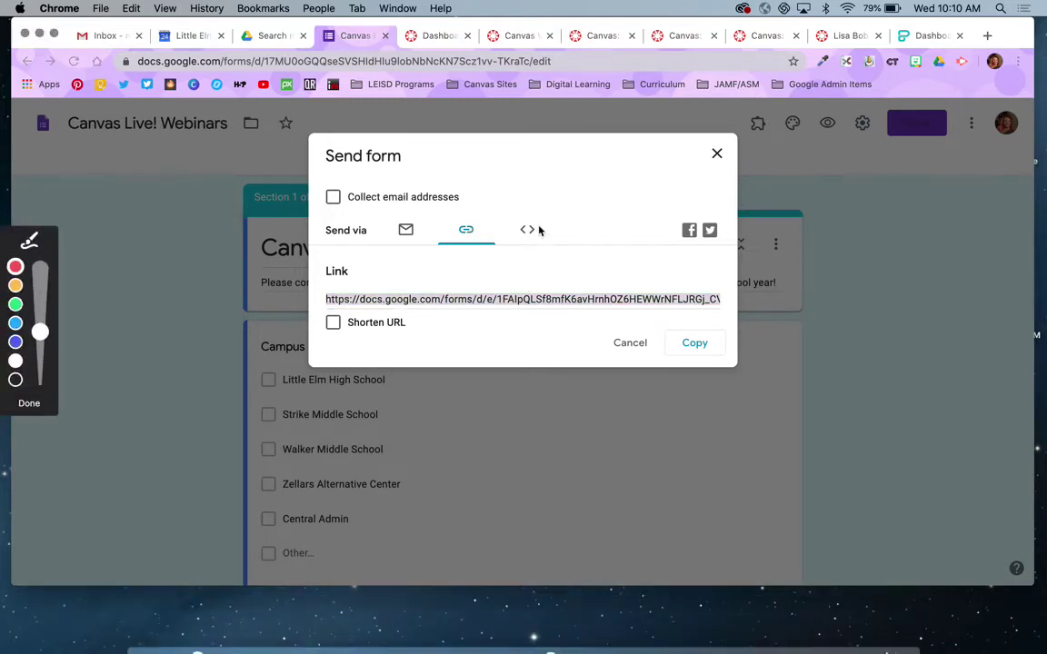
click(29, 239)
mouse_move(536, 207)
mouse_down()
mouse_move(551, 234)
mouse_move(544, 211)
mouse_move(555, 172)
mouse_move(575, 170)
mouse_move(548, 203)
mouse_up()
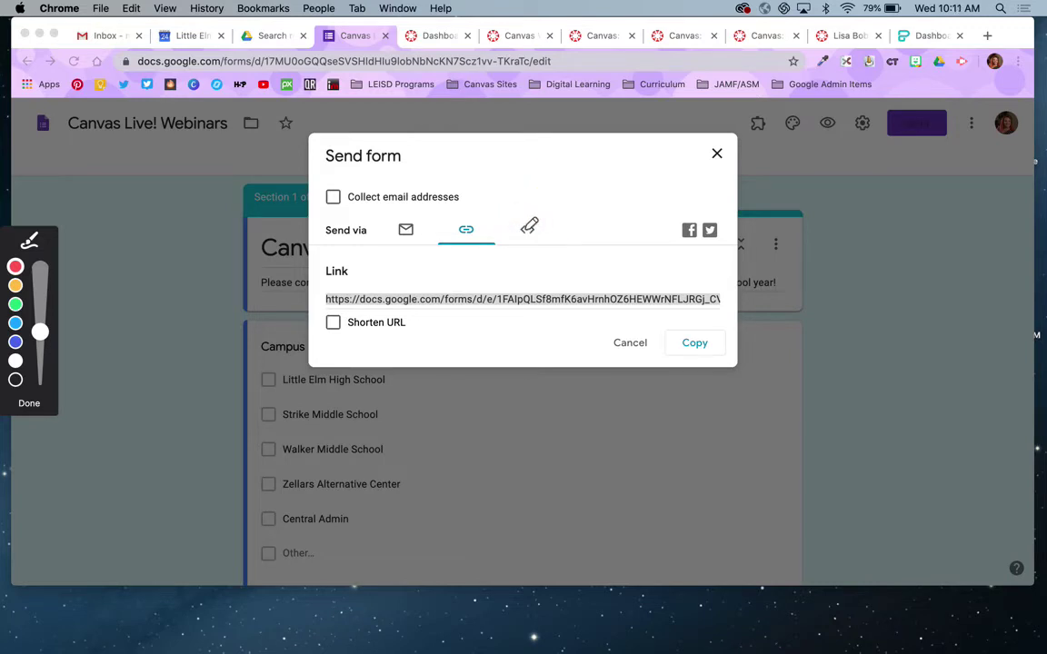
click(28, 402)
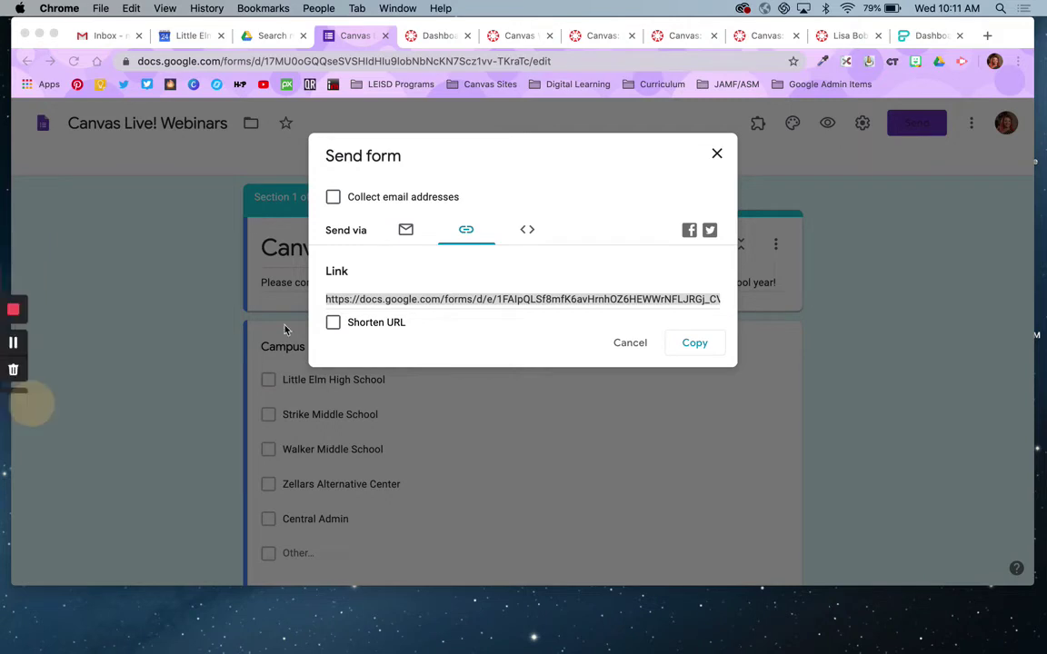
click(528, 232)
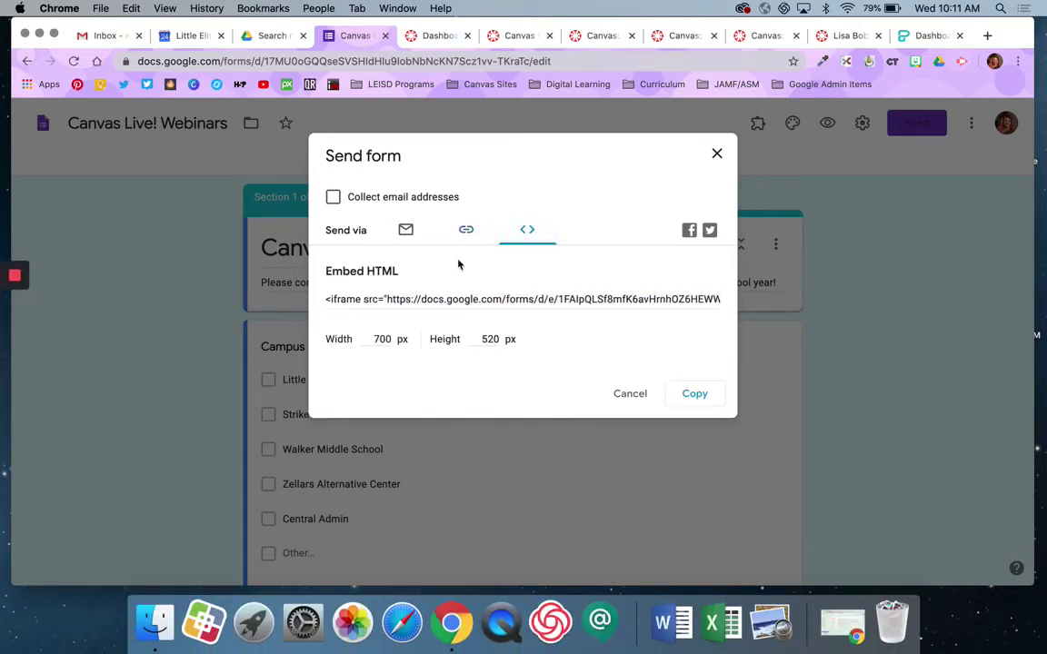
drag(327, 277, 416, 273)
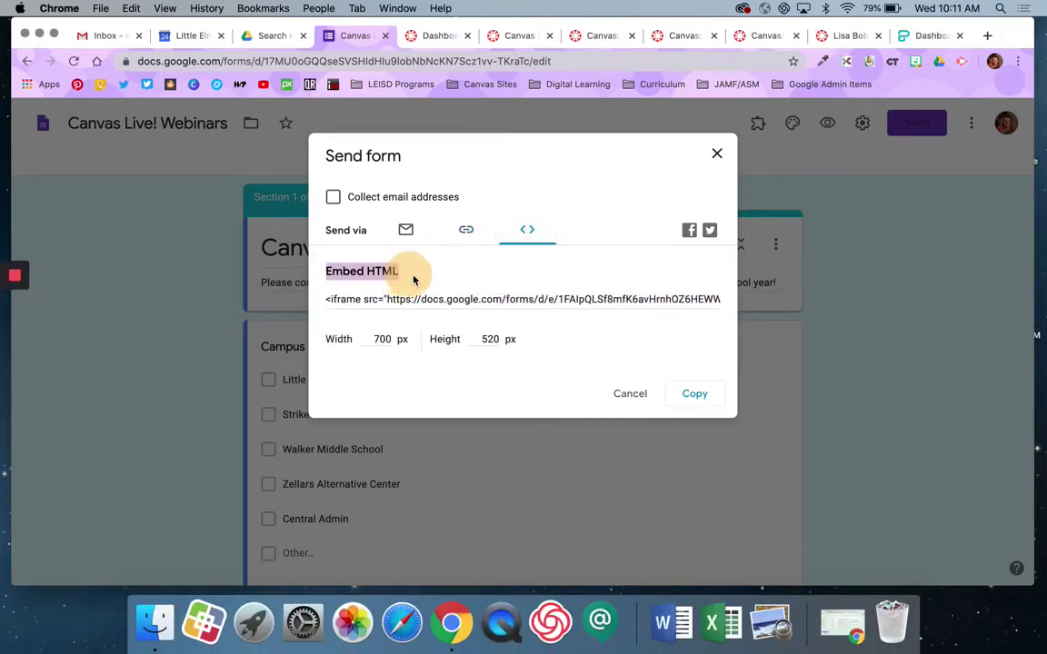
click(469, 300)
click(694, 394)
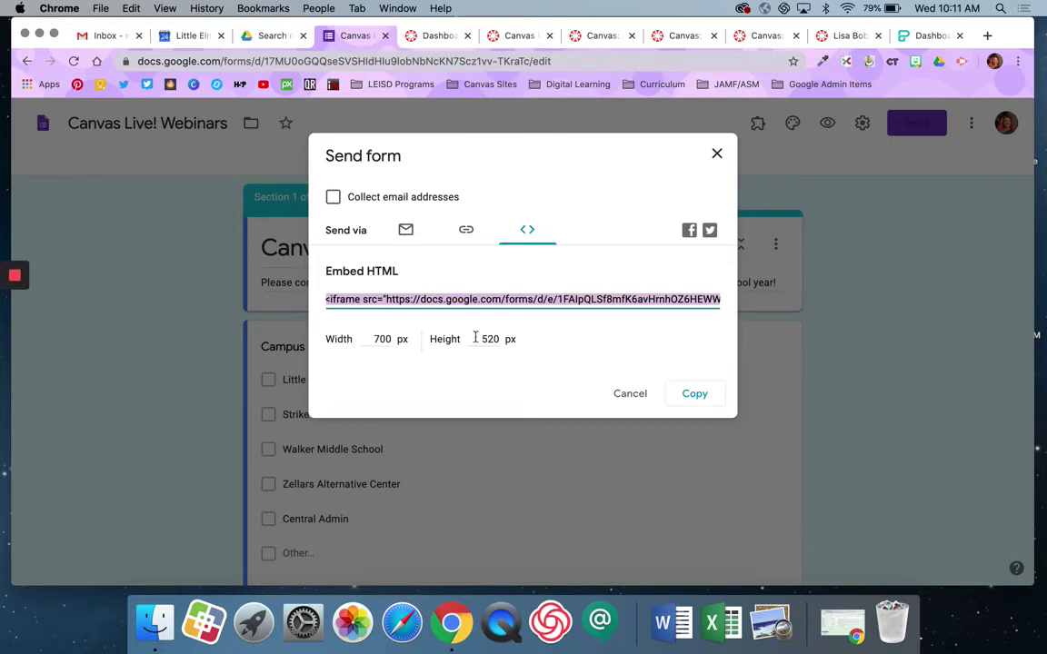
click(696, 393)
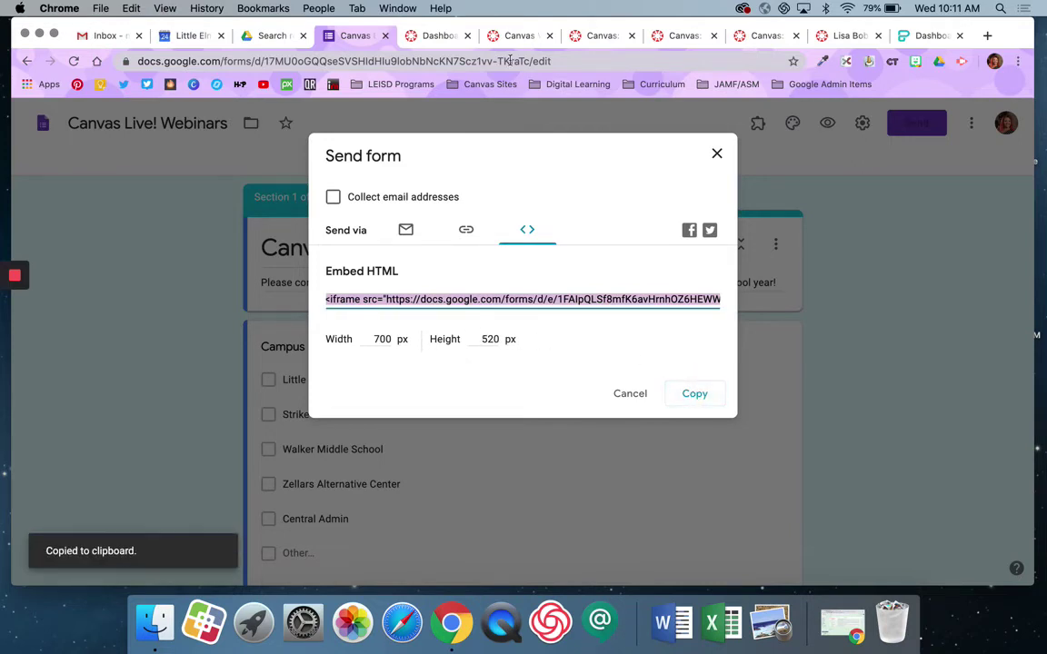
click(509, 37)
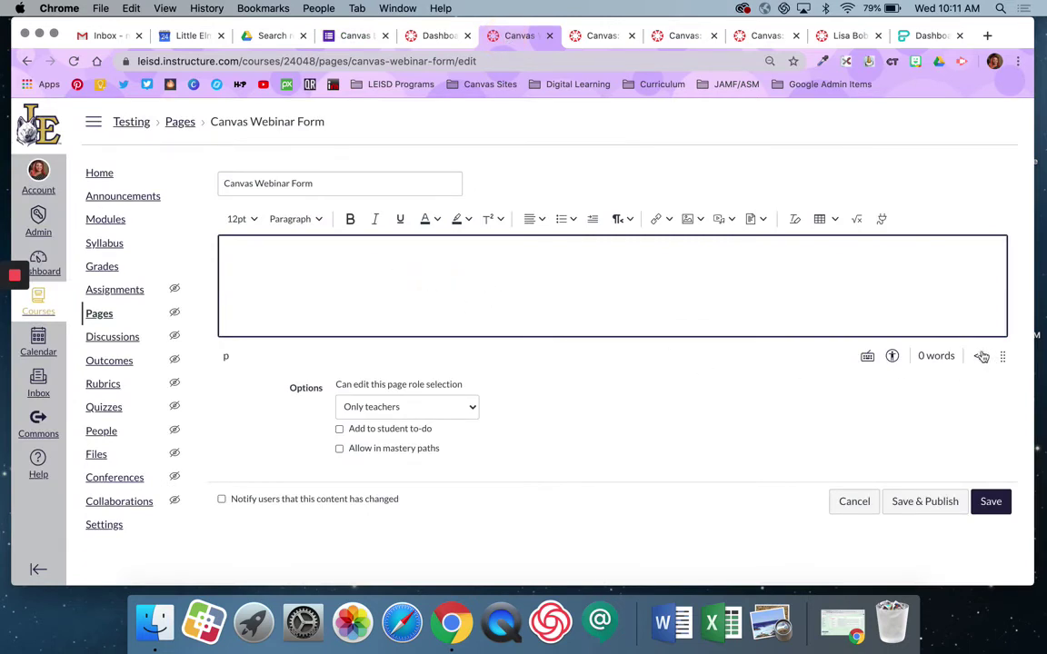
Paste the iframe embed code into the page's raw HTML editor and save the page.
mouse_move(14, 280)
click(5, 366)
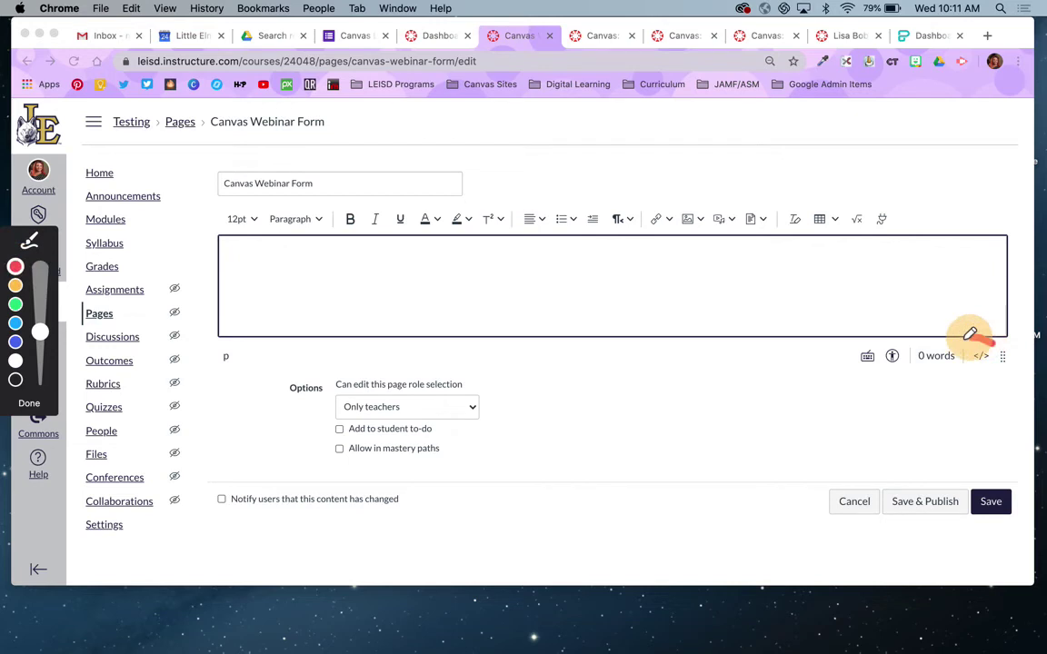
mouse_move(1025, 336)
mouse_down()
mouse_move(1000, 372)
mouse_move(999, 339)
mouse_move(973, 345)
mouse_up()
mouse_move(965, 413)
mouse_down()
mouse_move(960, 386)
mouse_move(979, 386)
mouse_move(965, 381)
mouse_up()
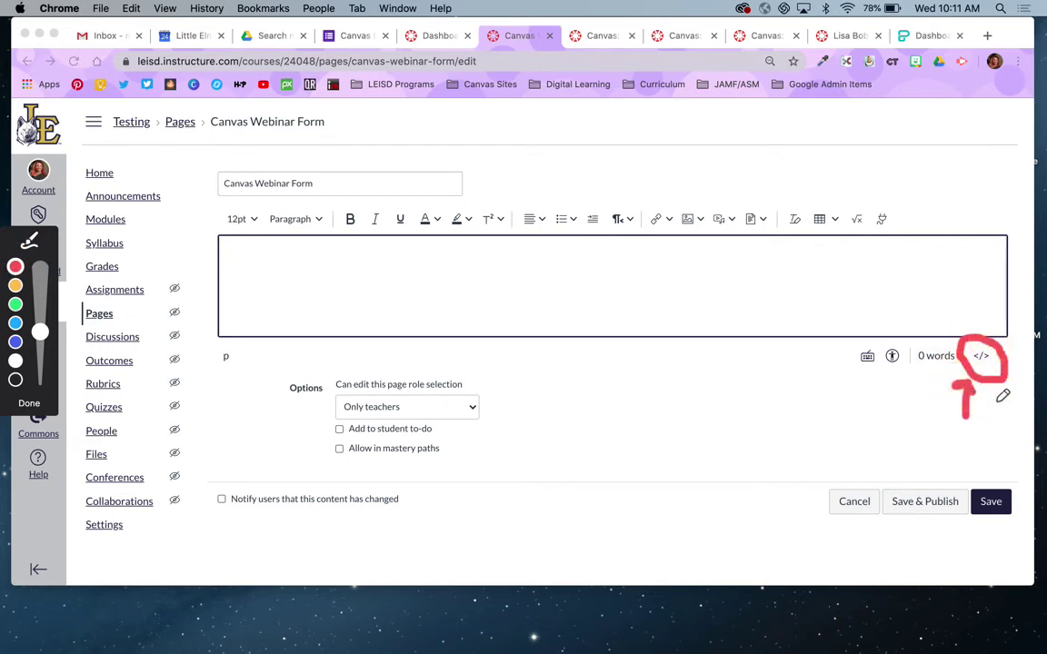
click(28, 403)
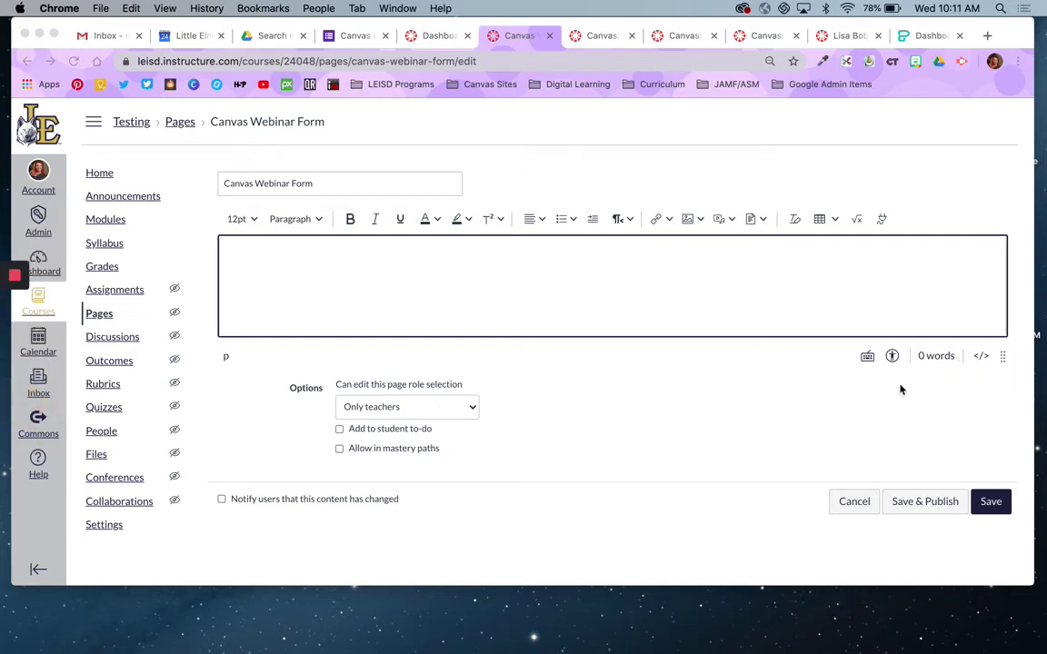
click(980, 356)
click(345, 252)
key(super+v)
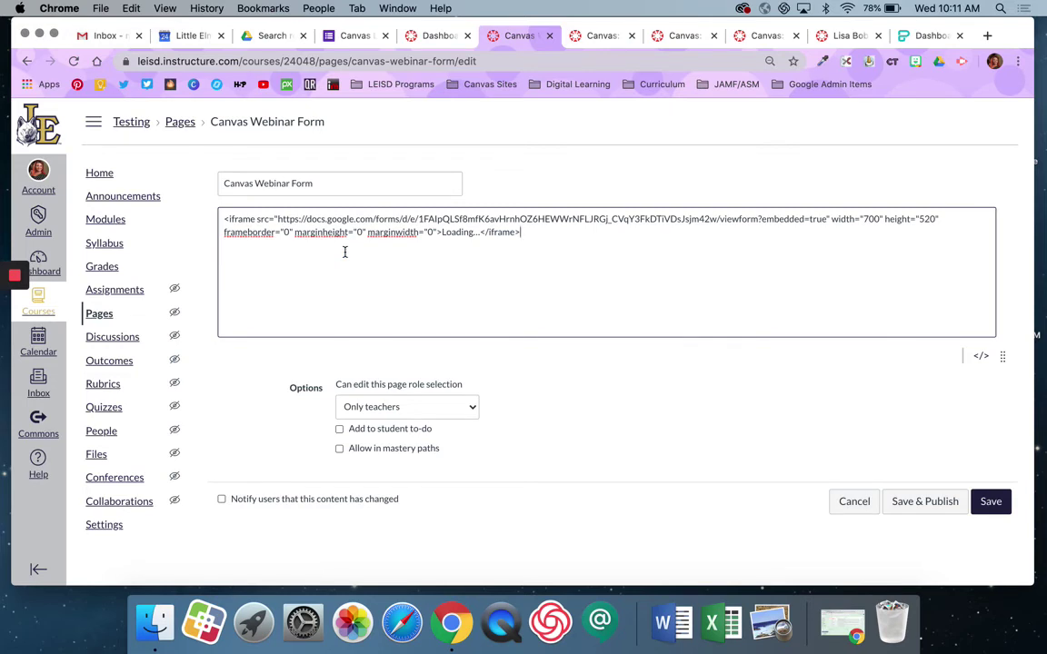
click(991, 502)
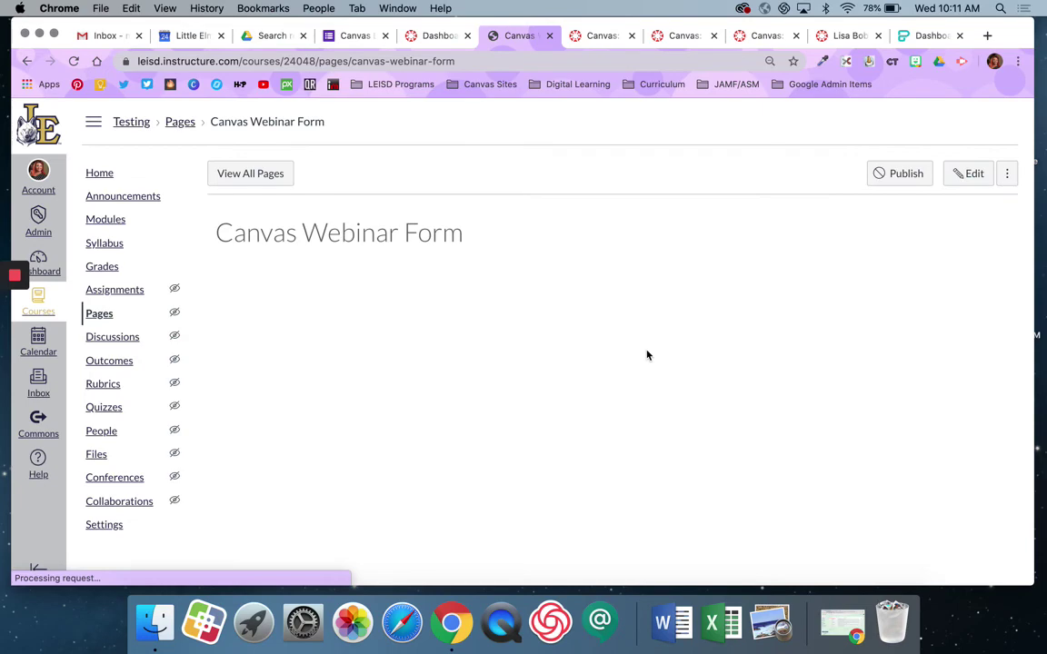
scroll(606, 409, down, 10)
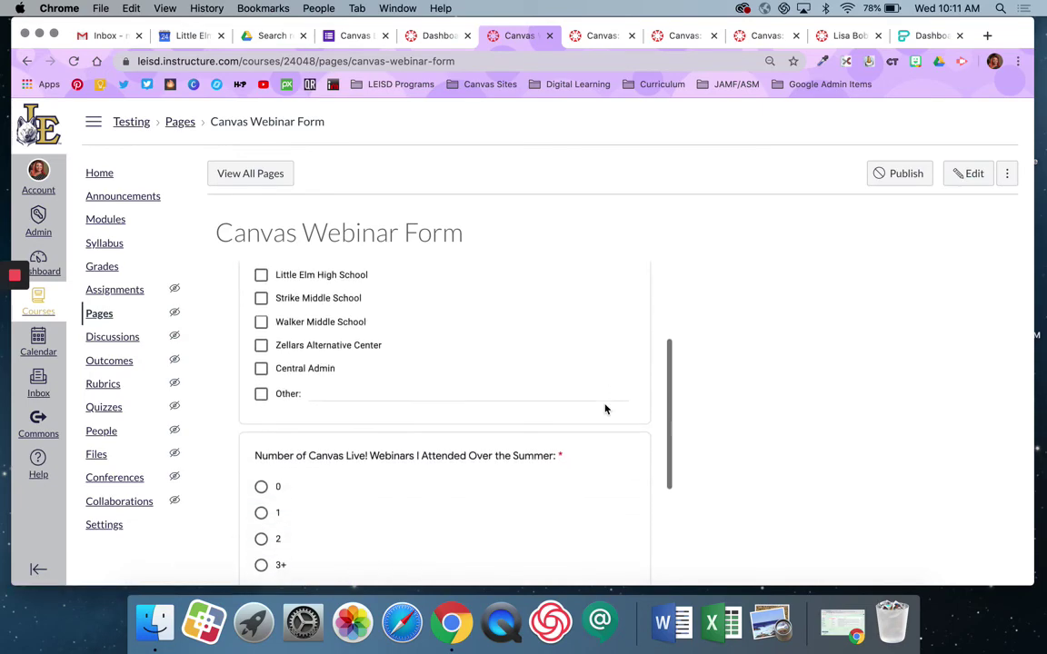
scroll(606, 409, up, 10)
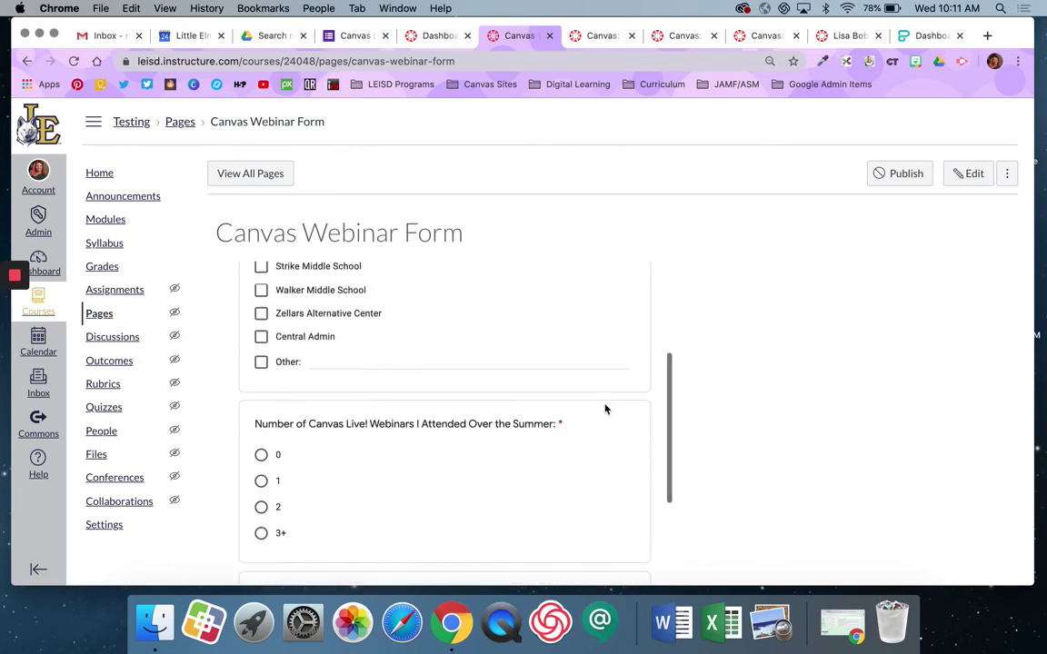
scroll(605, 409, down, 10)
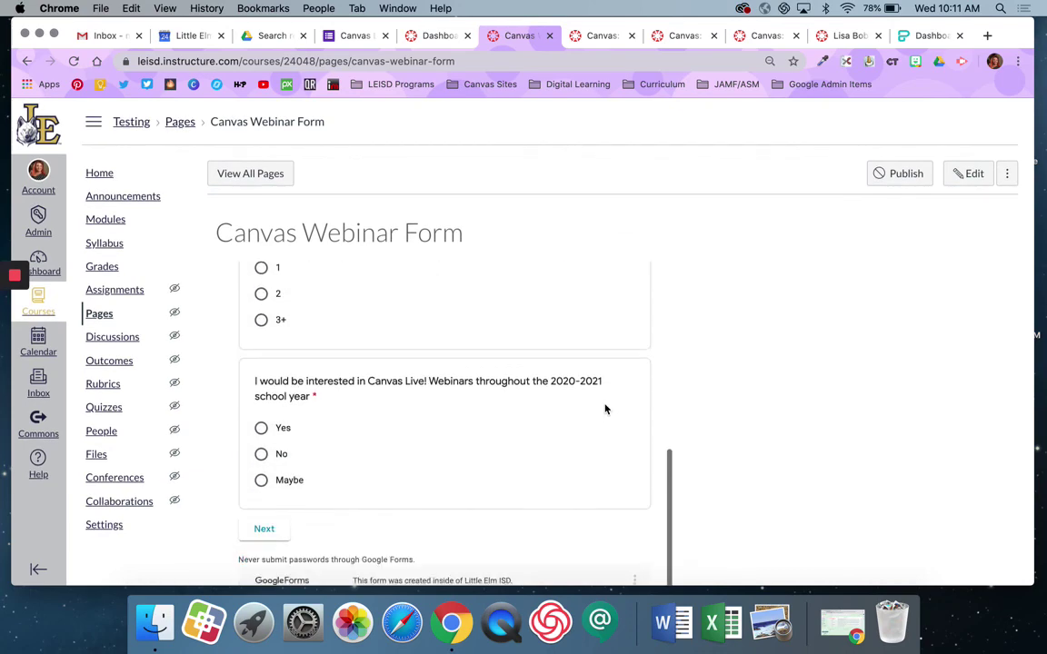
scroll(424, 357, up, 10)
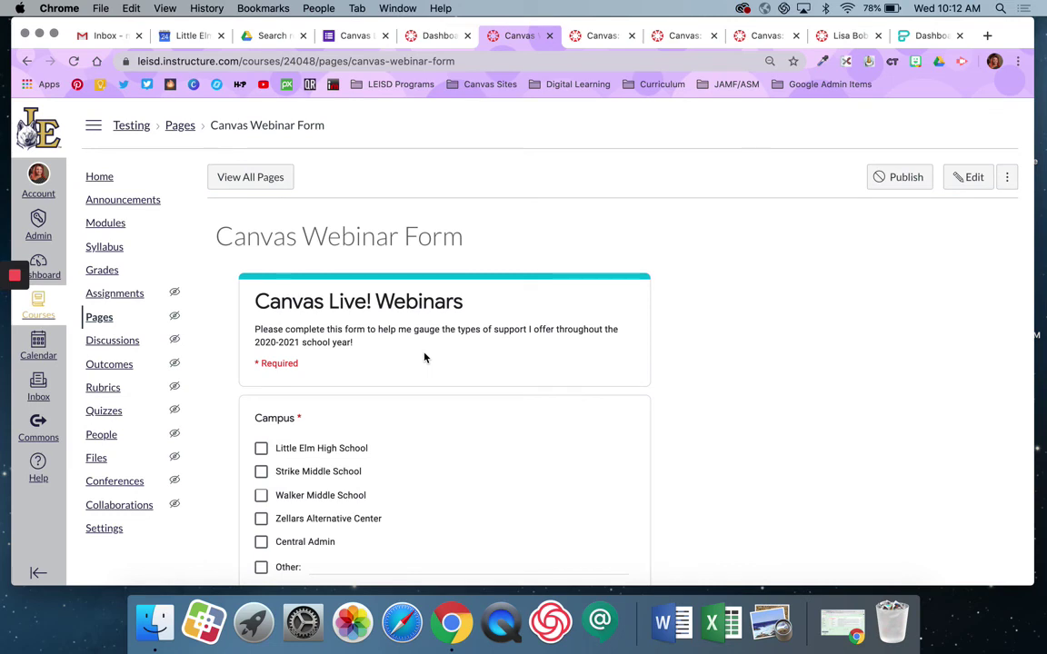
scroll(424, 357, down, 1)
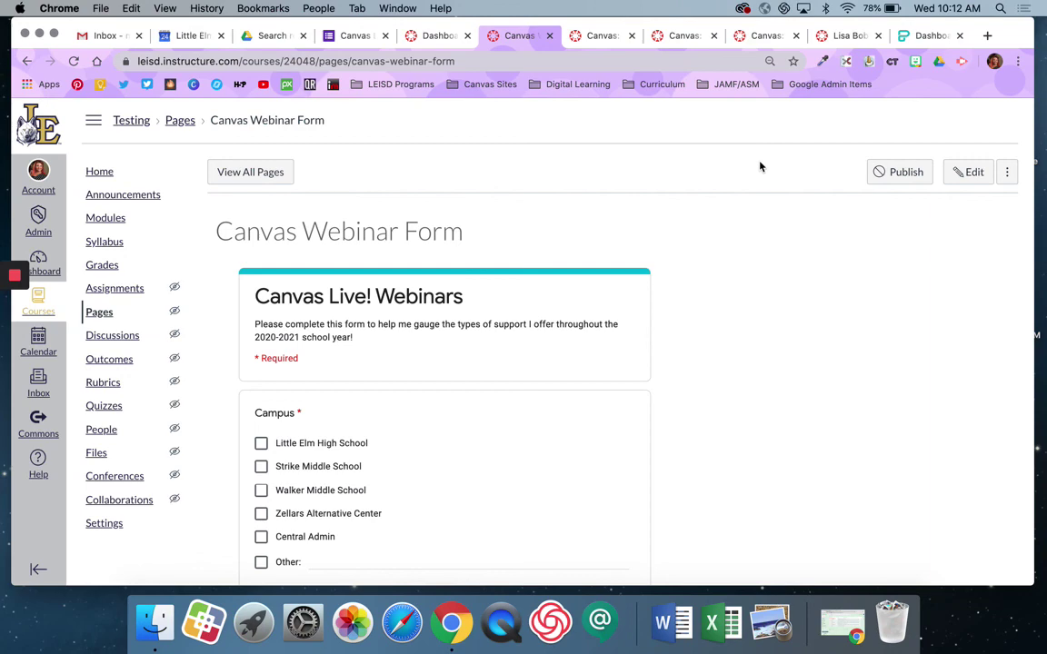
click(352, 35)
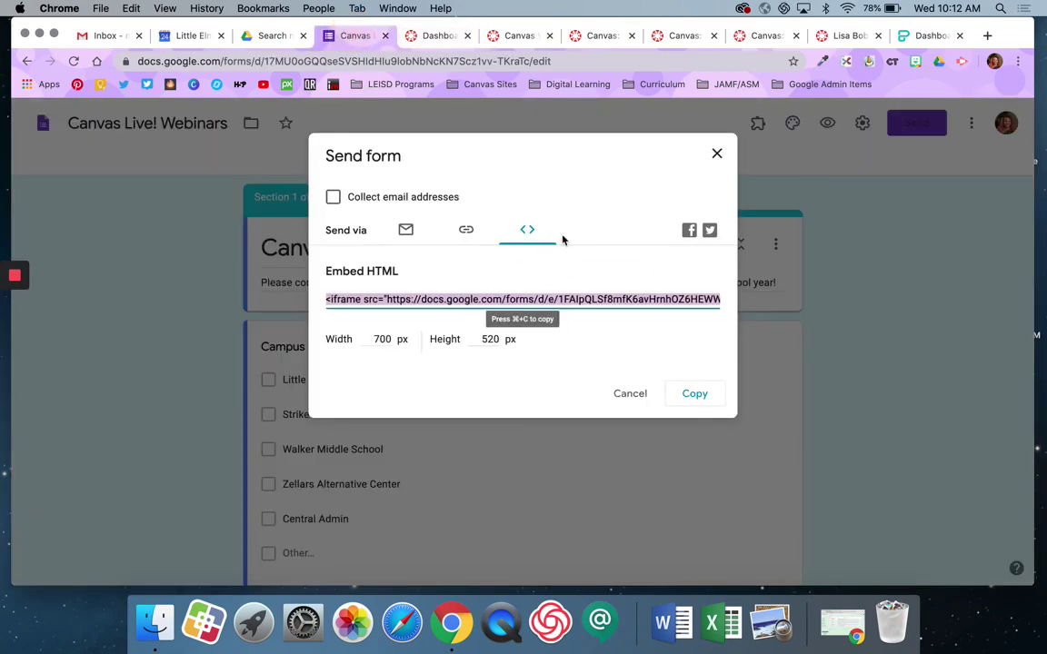
click(513, 35)
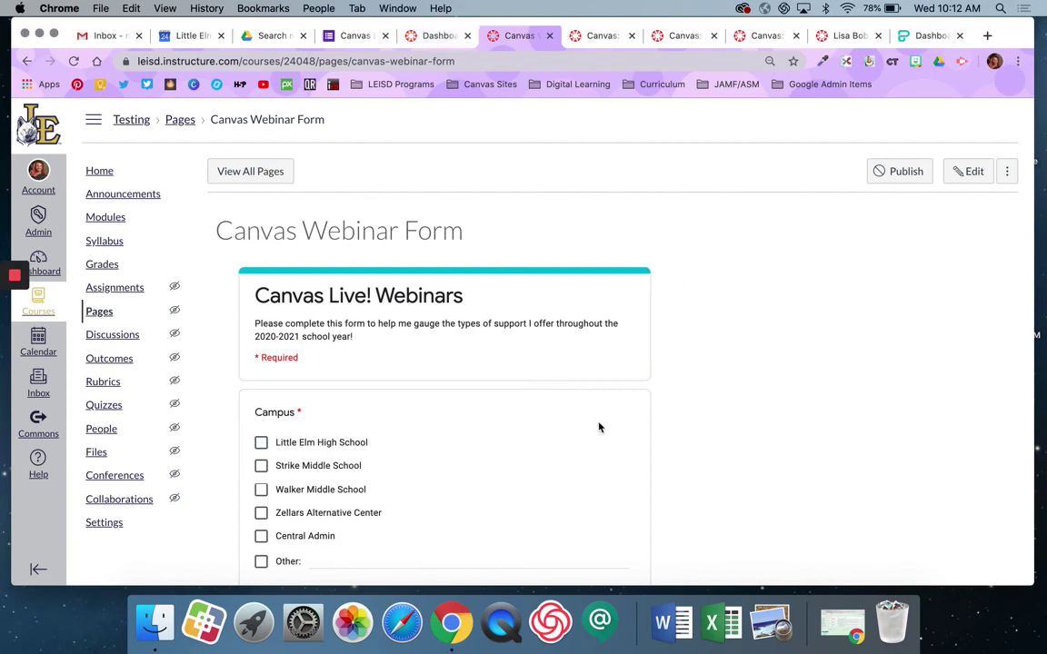